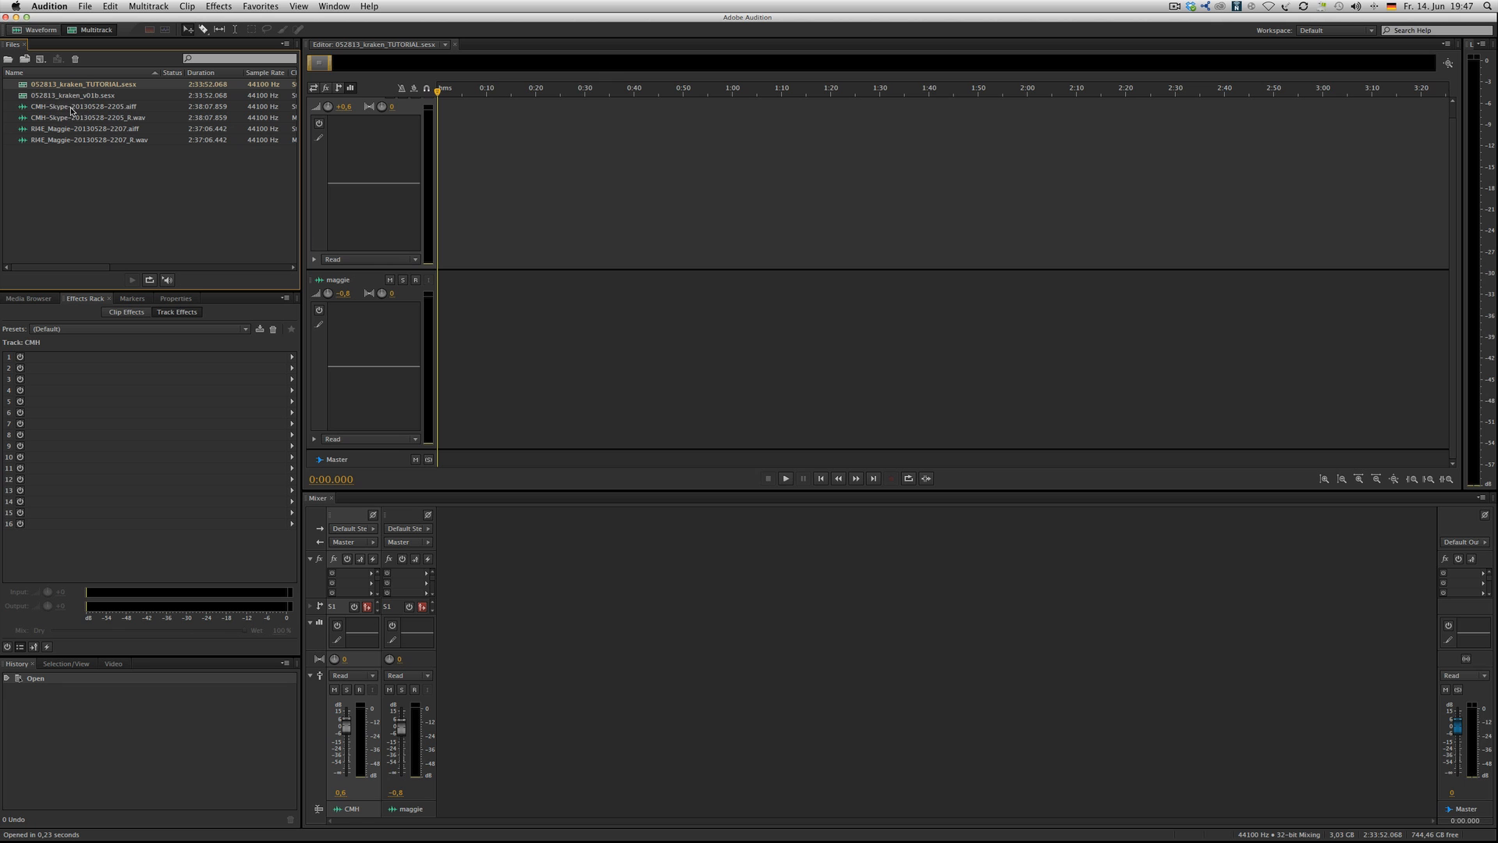
# Open the CMH-Skype and RI4E_Maggie recordings in the waveform editor and compare their stereo and mono channels.
pyautogui.click(126, 119)
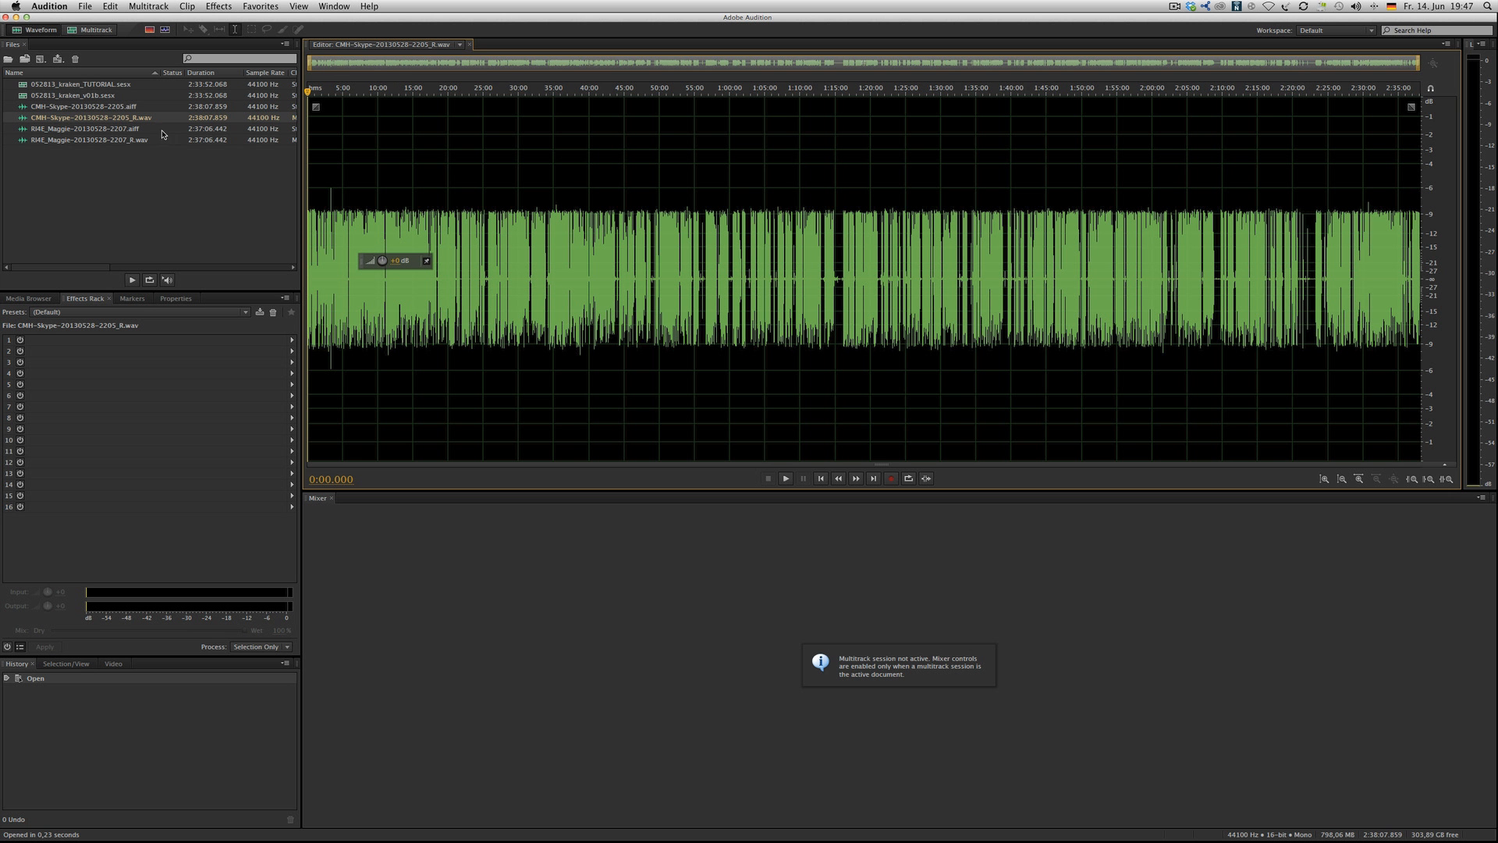
pyautogui.doubleClick(127, 107)
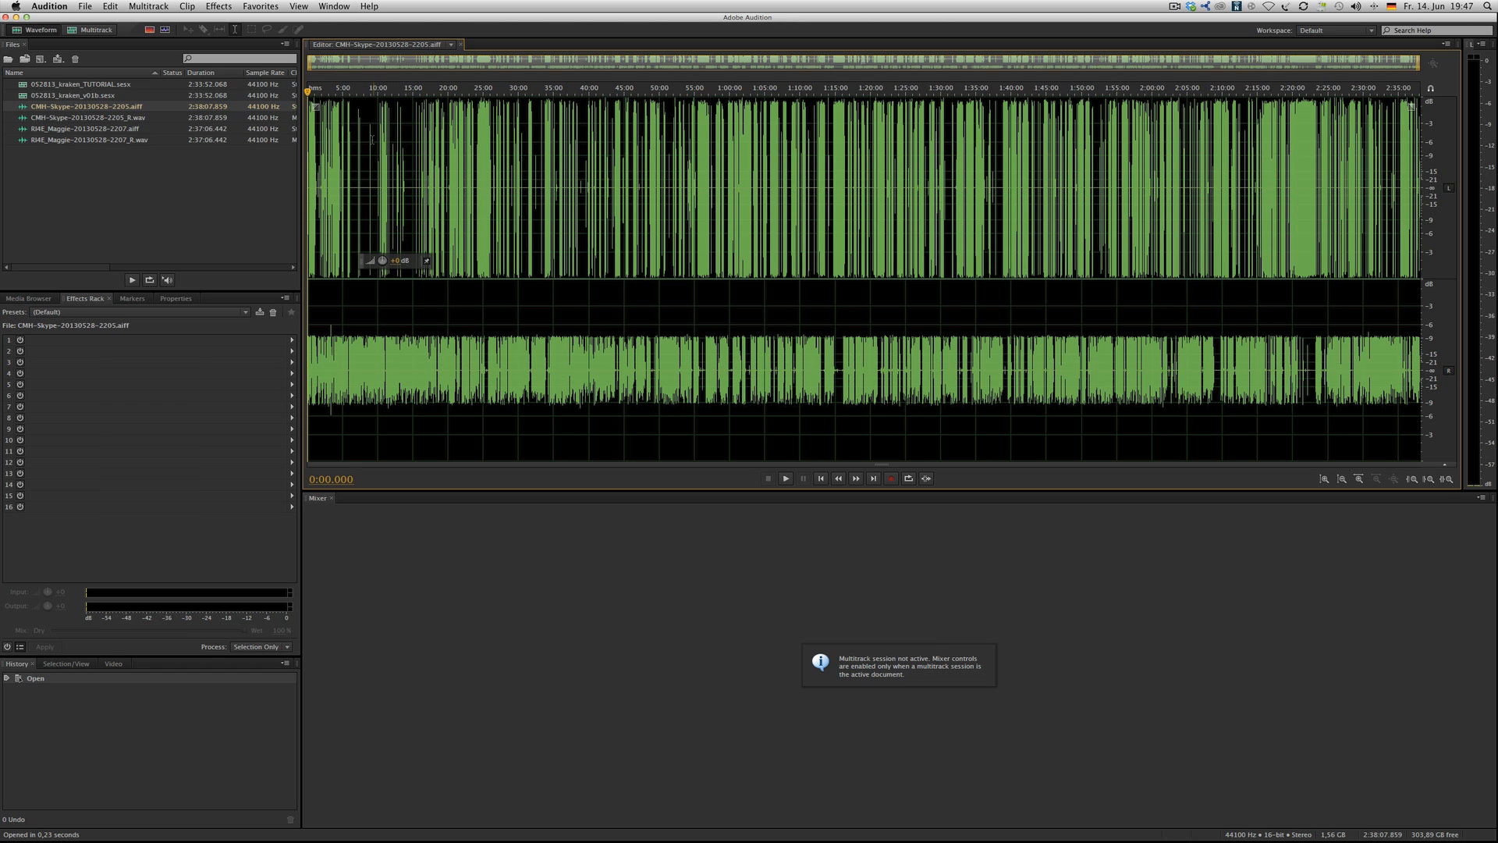
pyautogui.click(117, 142)
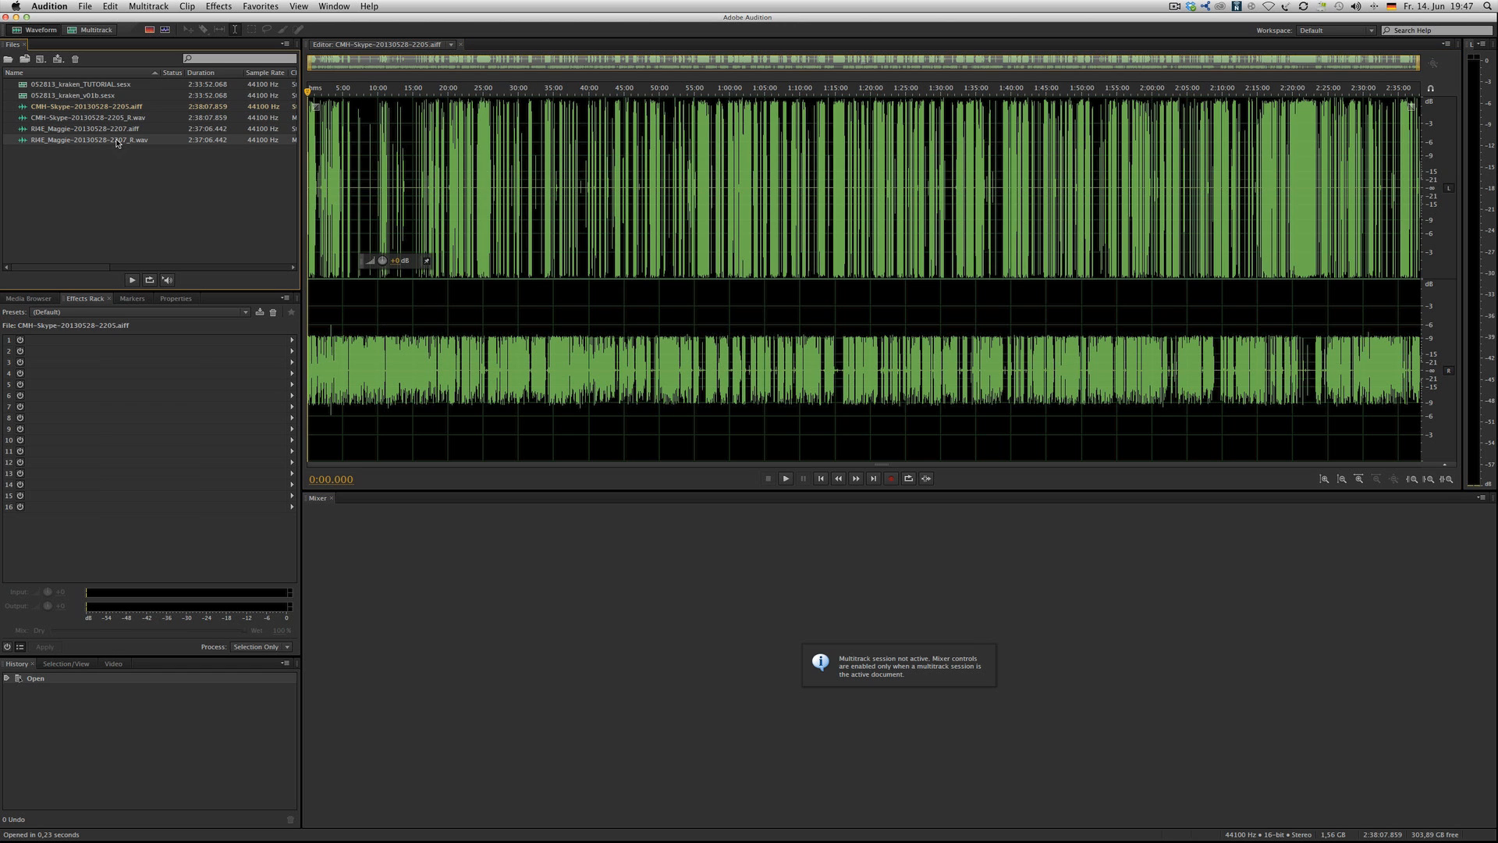
pyautogui.doubleClick(97, 129)
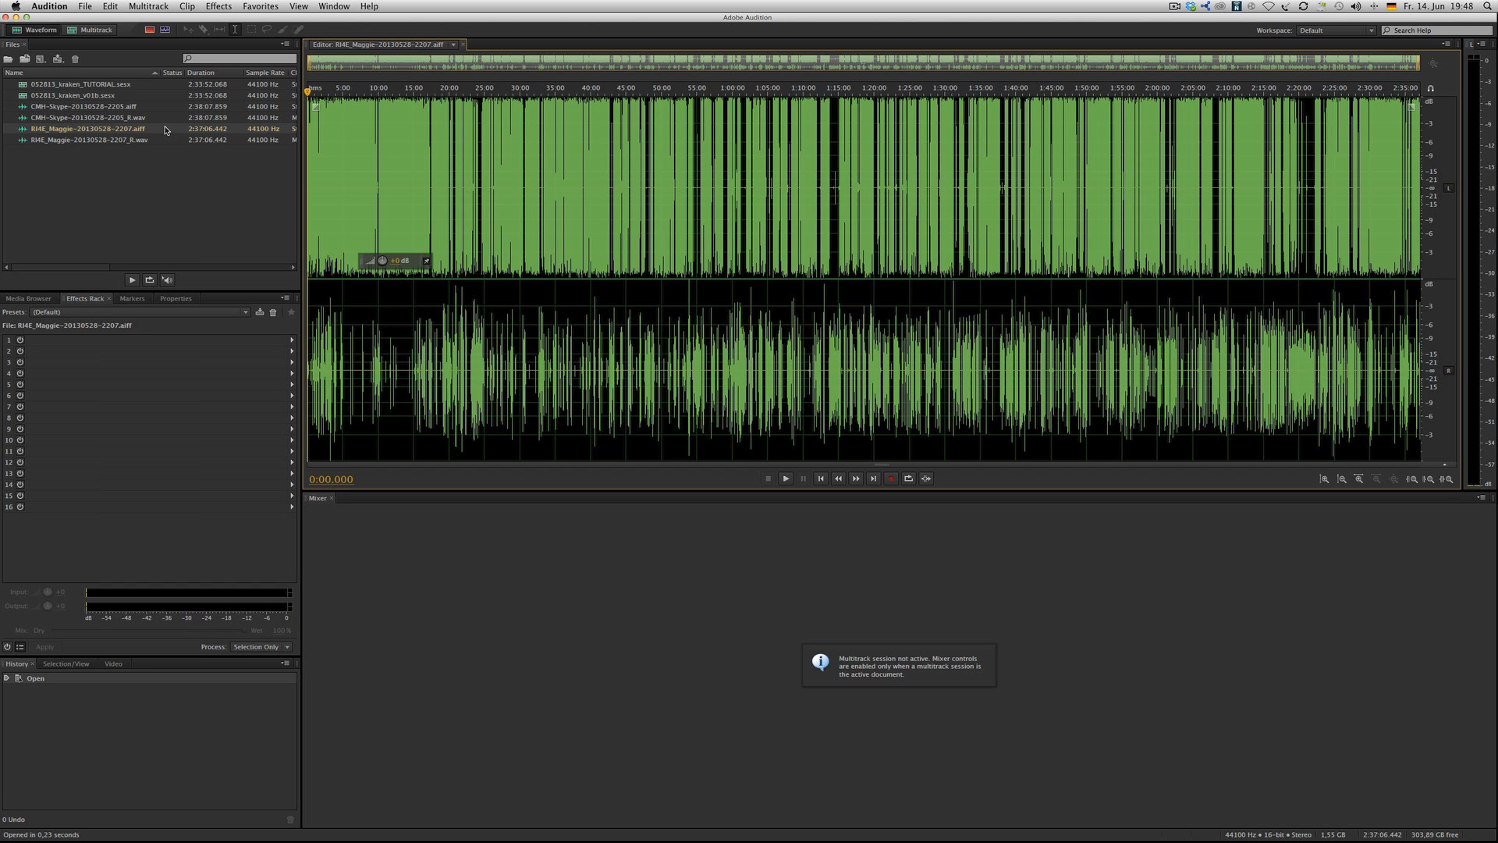
pyautogui.click(115, 108)
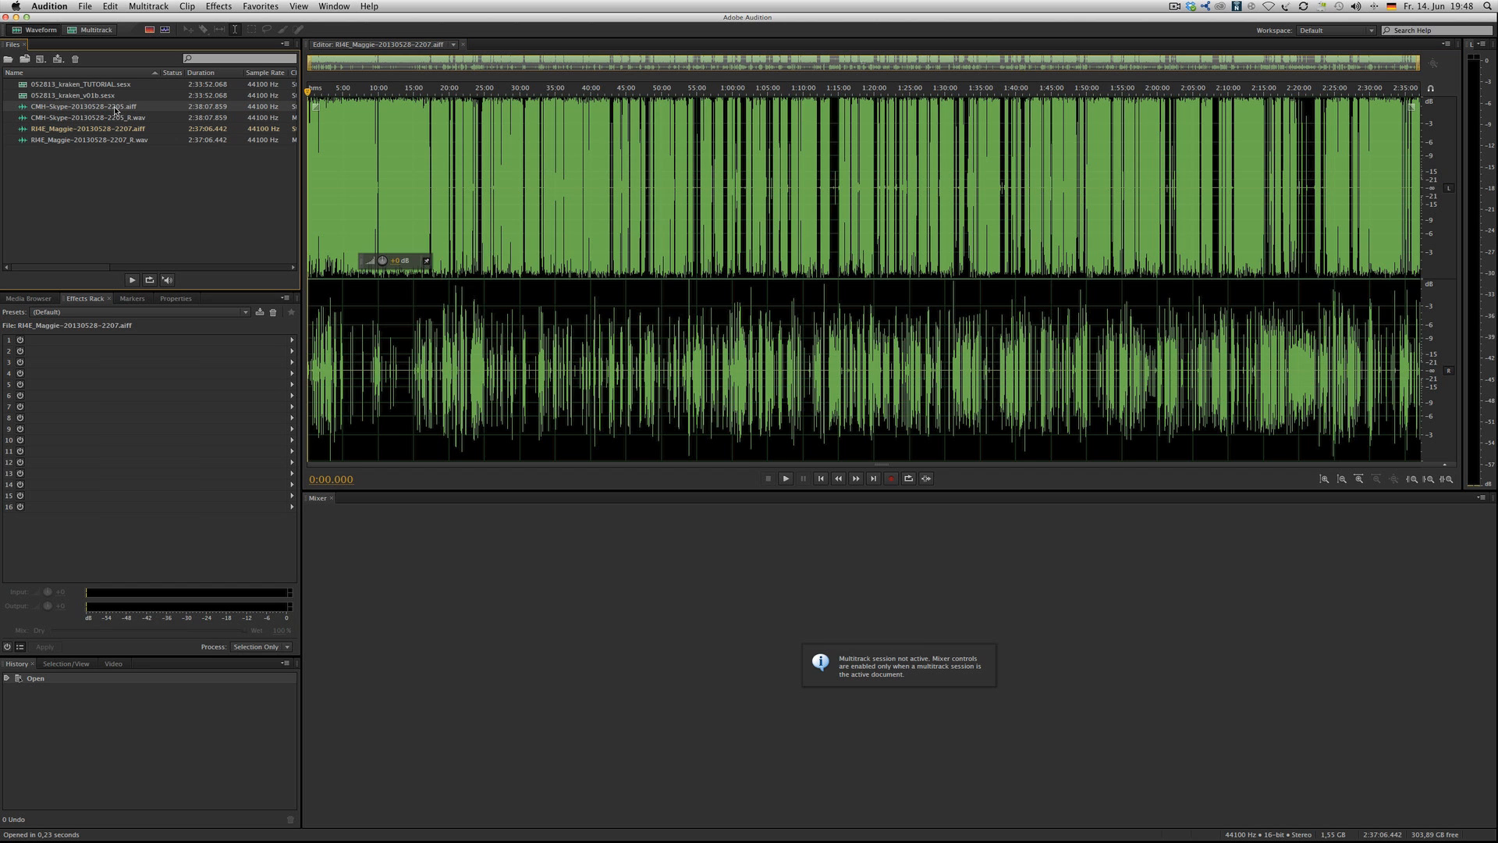
# Extract the channels of CMH-Skype-20130528-2205.aiff to separate mono files.
pyautogui.doubleClick(114, 108)
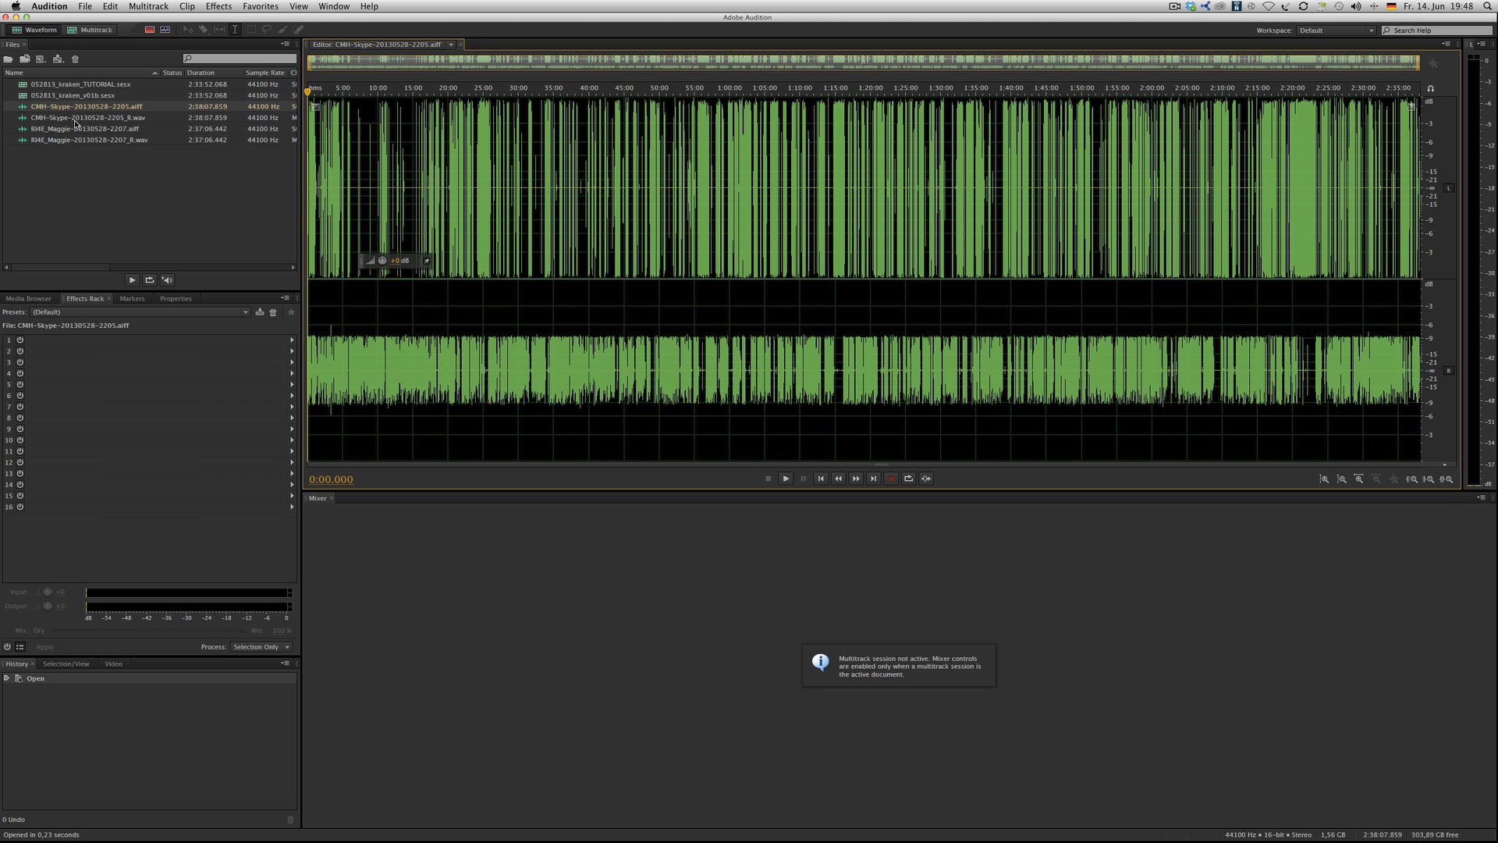
pyautogui.rightClick(130, 111)
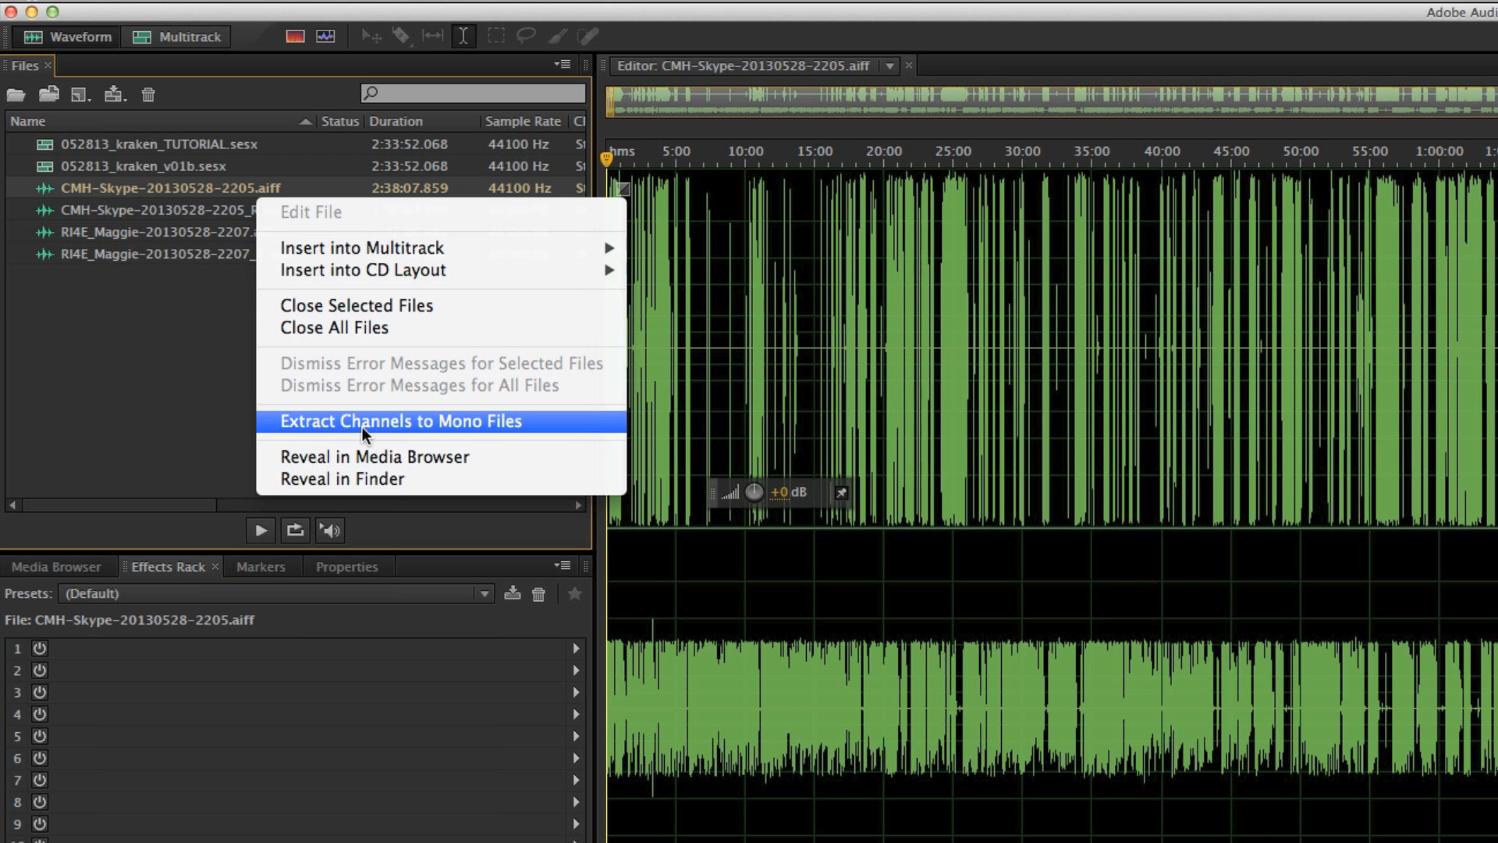
pyautogui.click(476, 423)
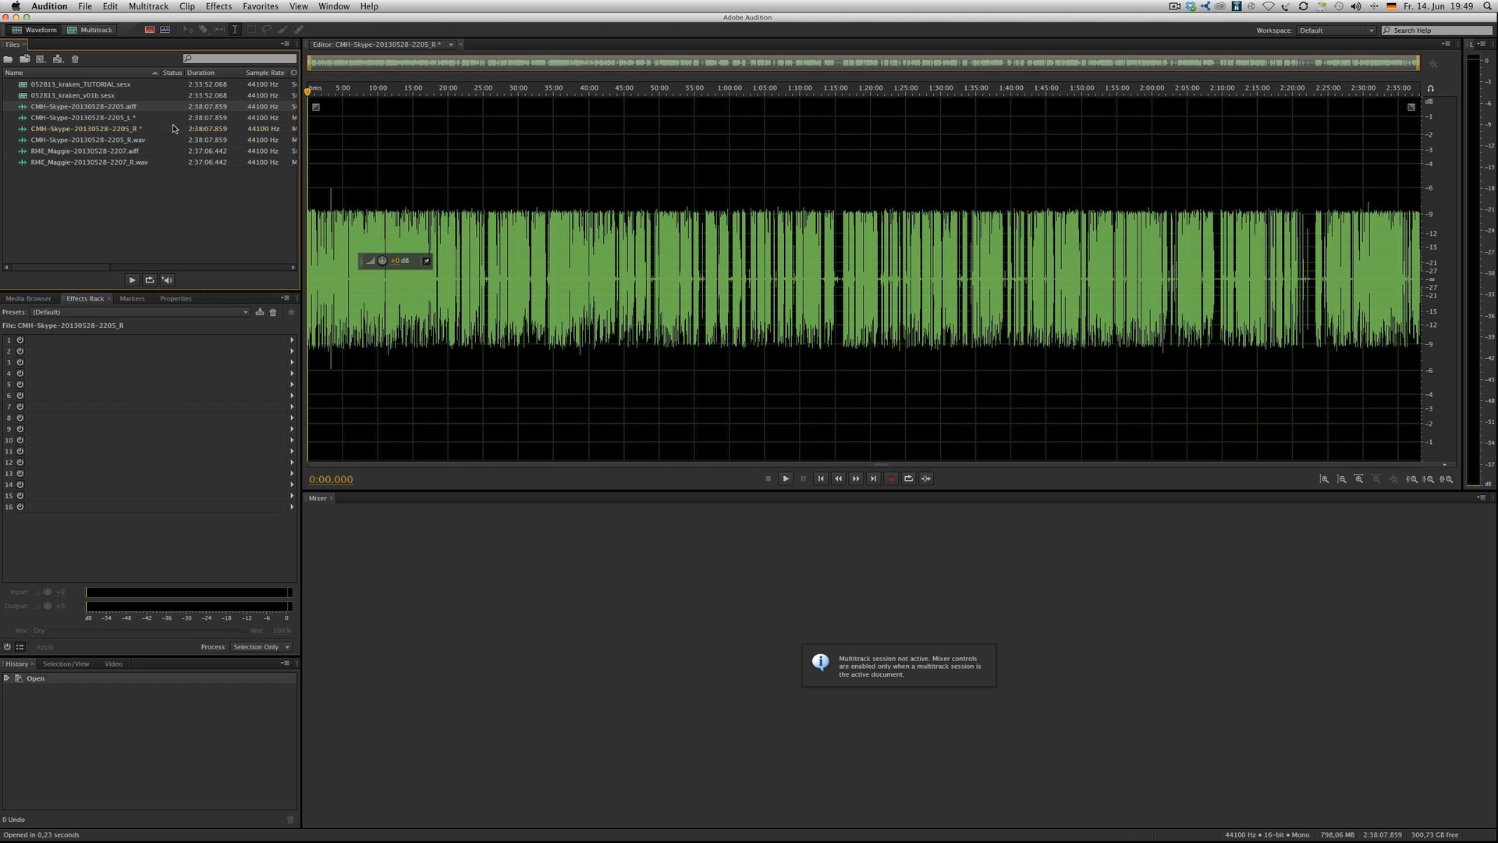
# Add a mono audio track to the 052813_kraken_TUTORIAL.sesx session and move it above the CMH track.
pyautogui.doubleClick(81, 85)
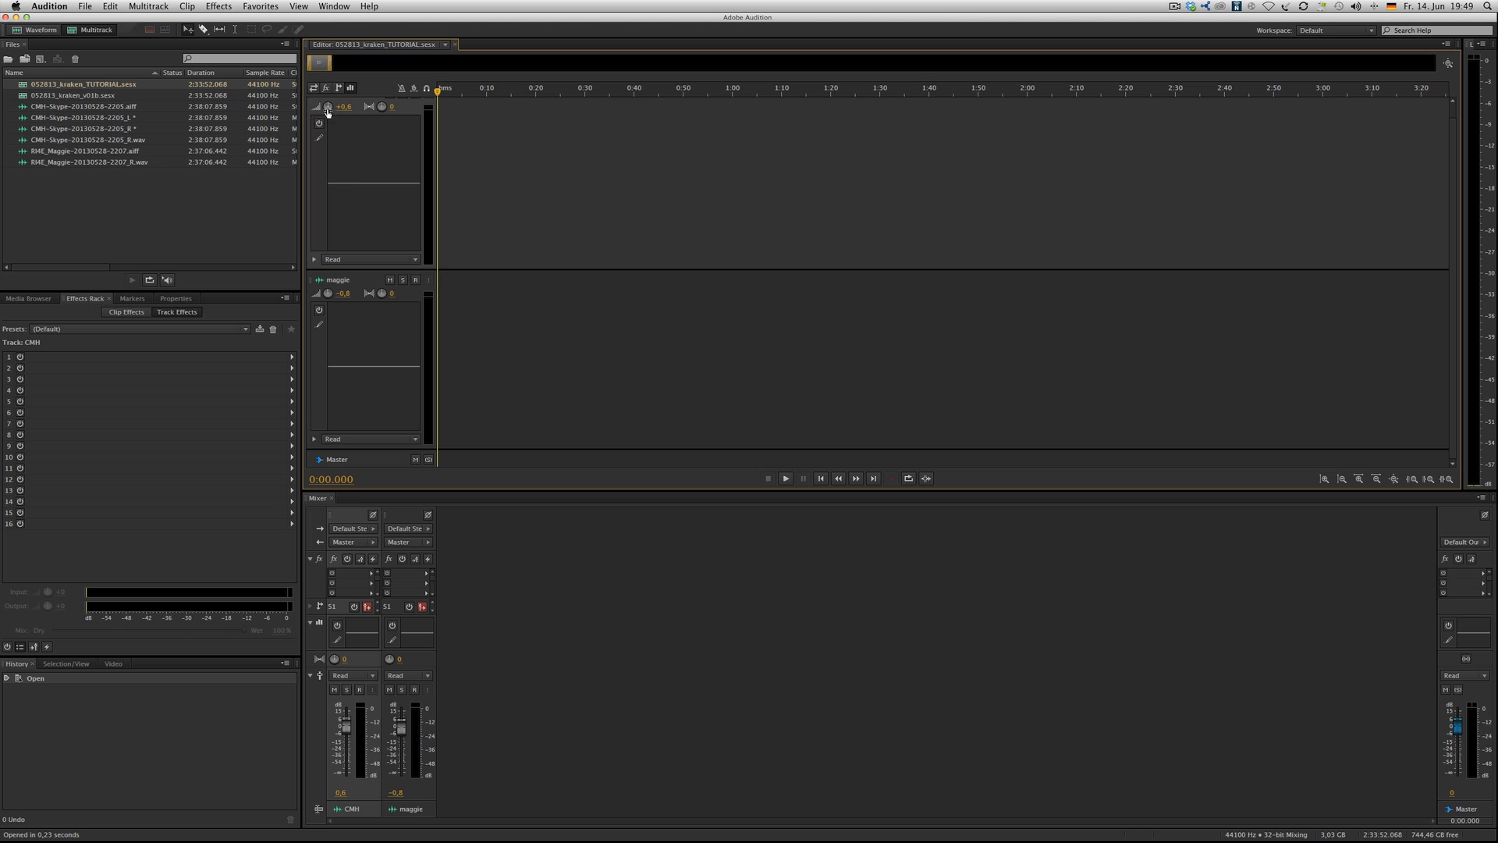
pyautogui.click(148, 6)
pyautogui.moveTo(148, 20)
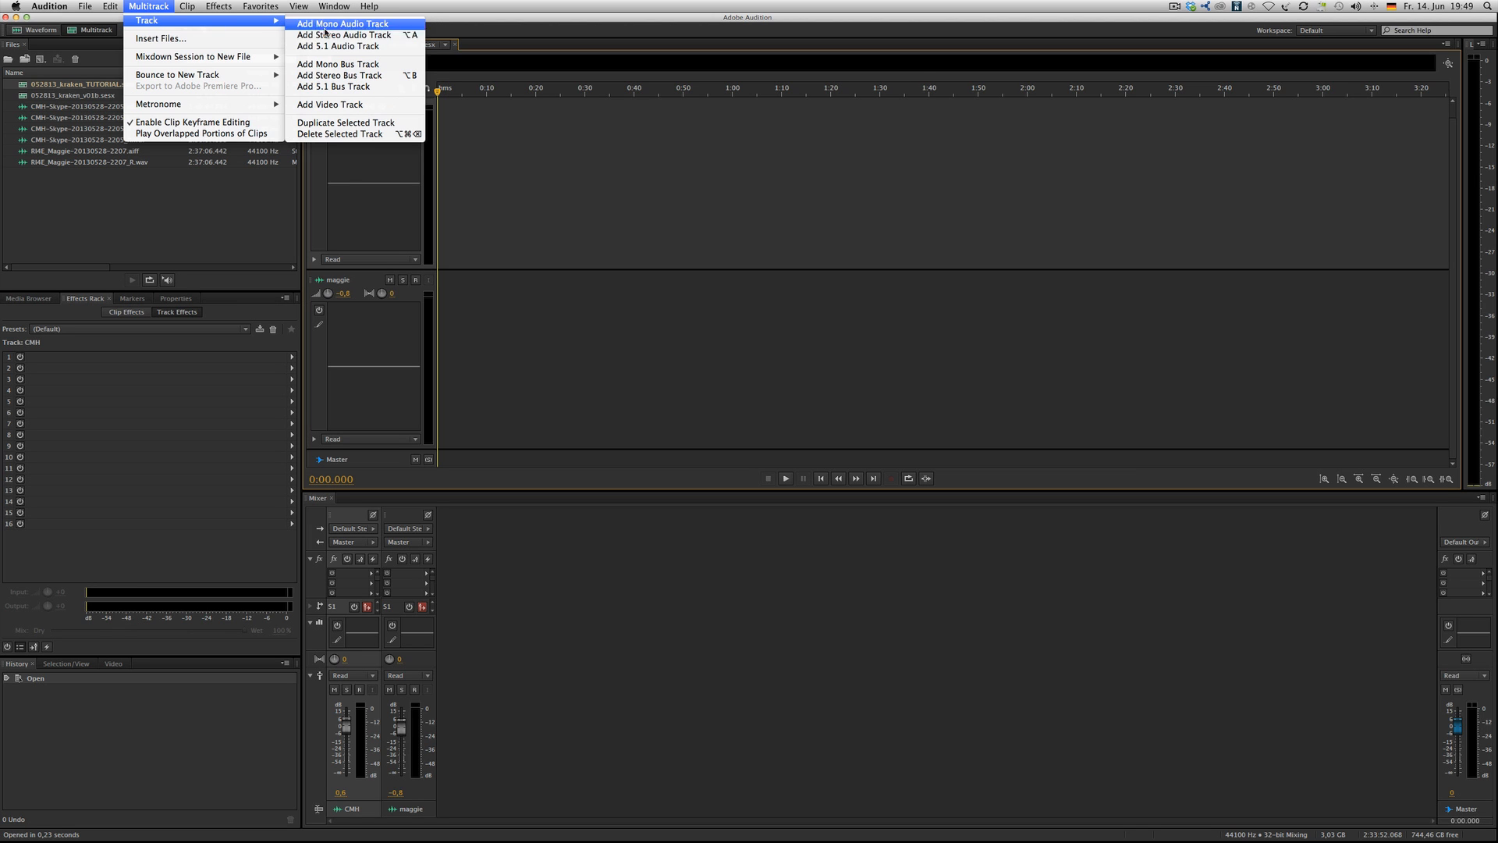
pyautogui.click(333, 25)
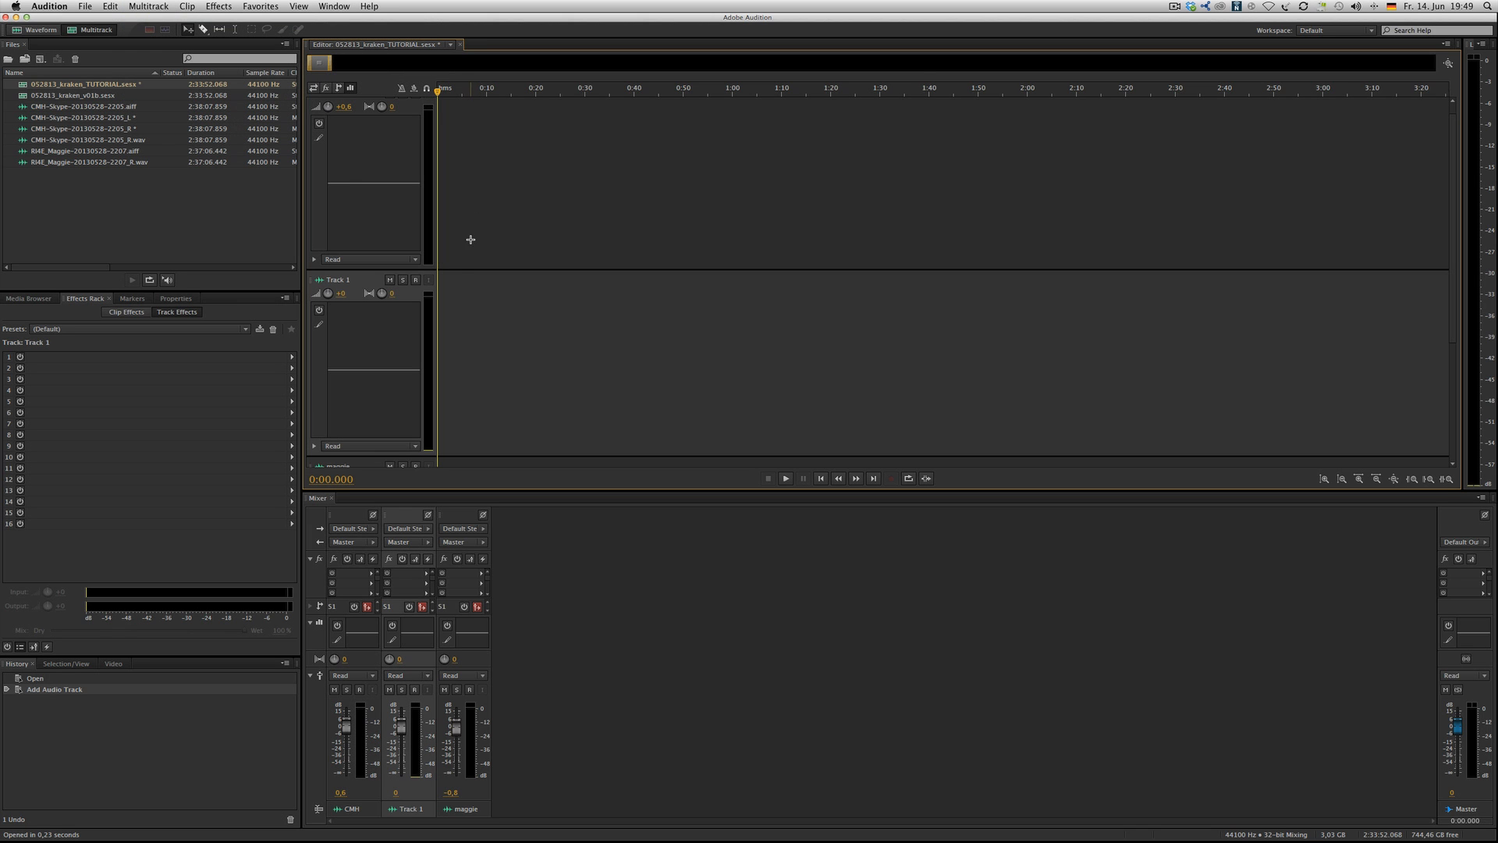
pyautogui.scroll(1, 327, 234)
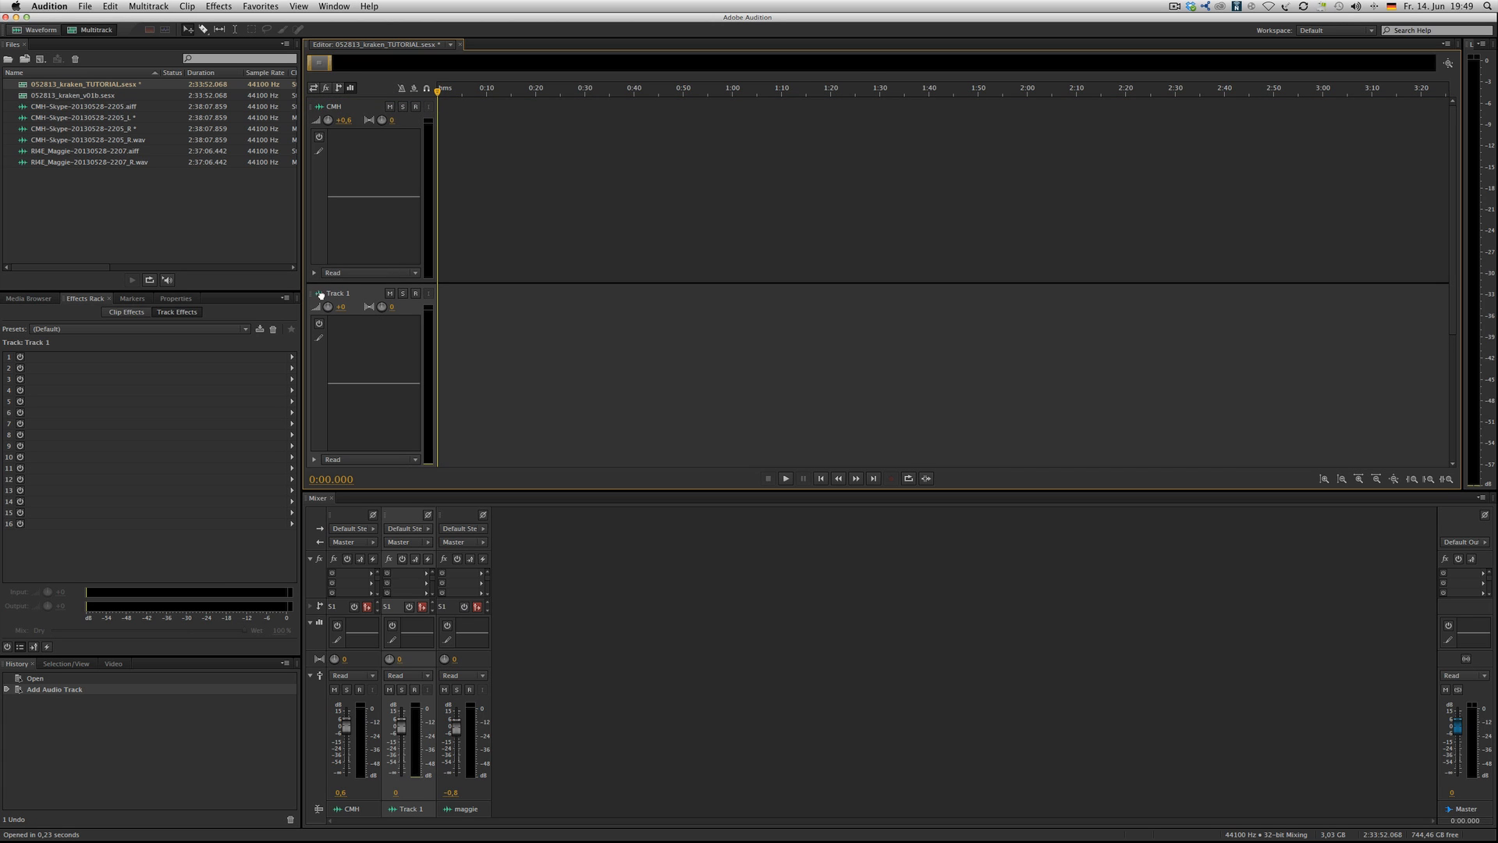
pyautogui.moveTo(324, 295); pyautogui.dragTo(344, 129)
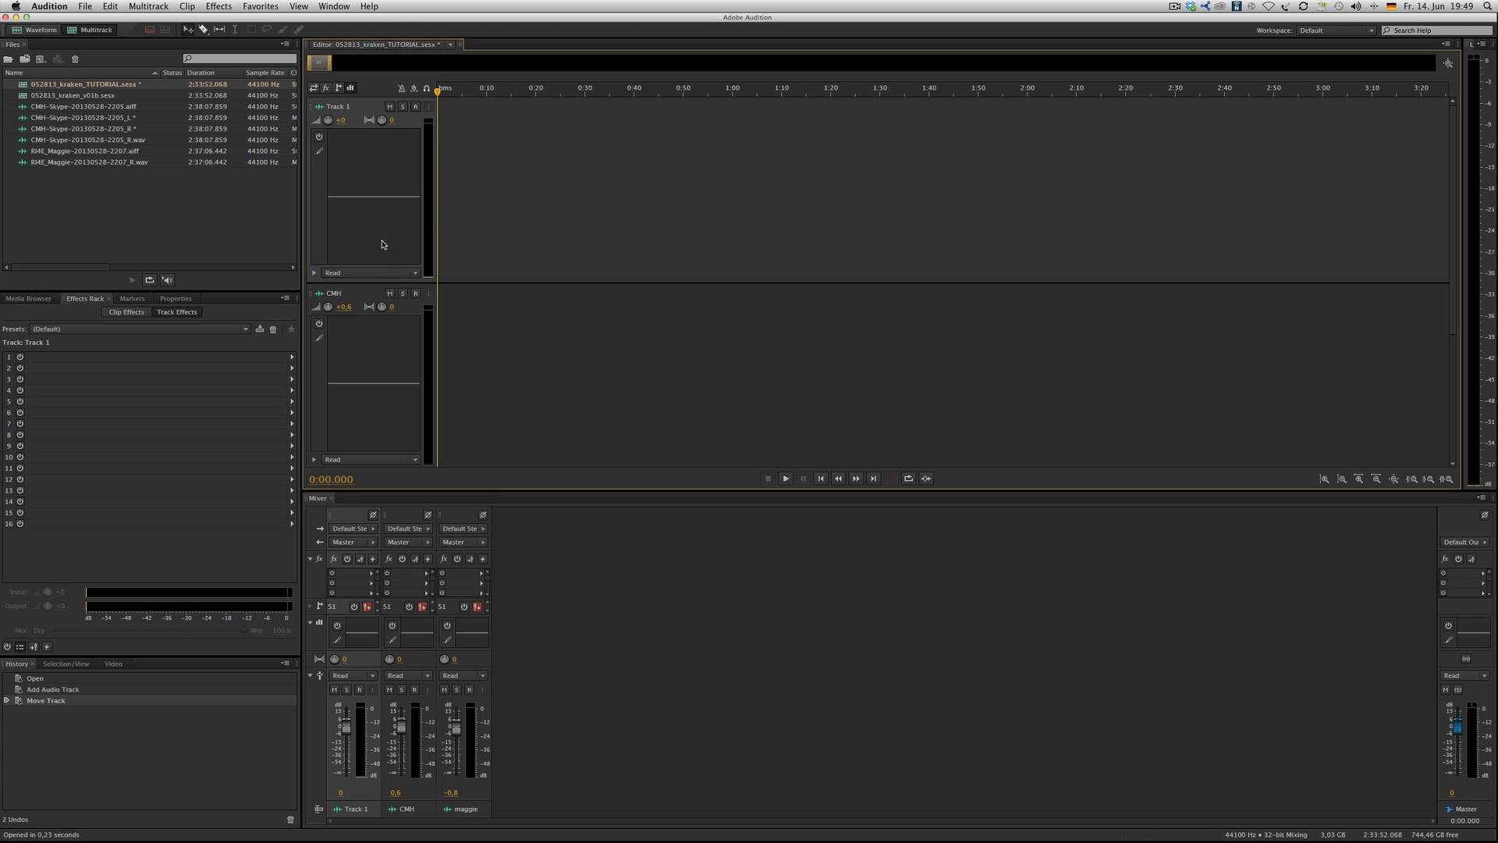
pyautogui.scroll(-5, 371, 231)
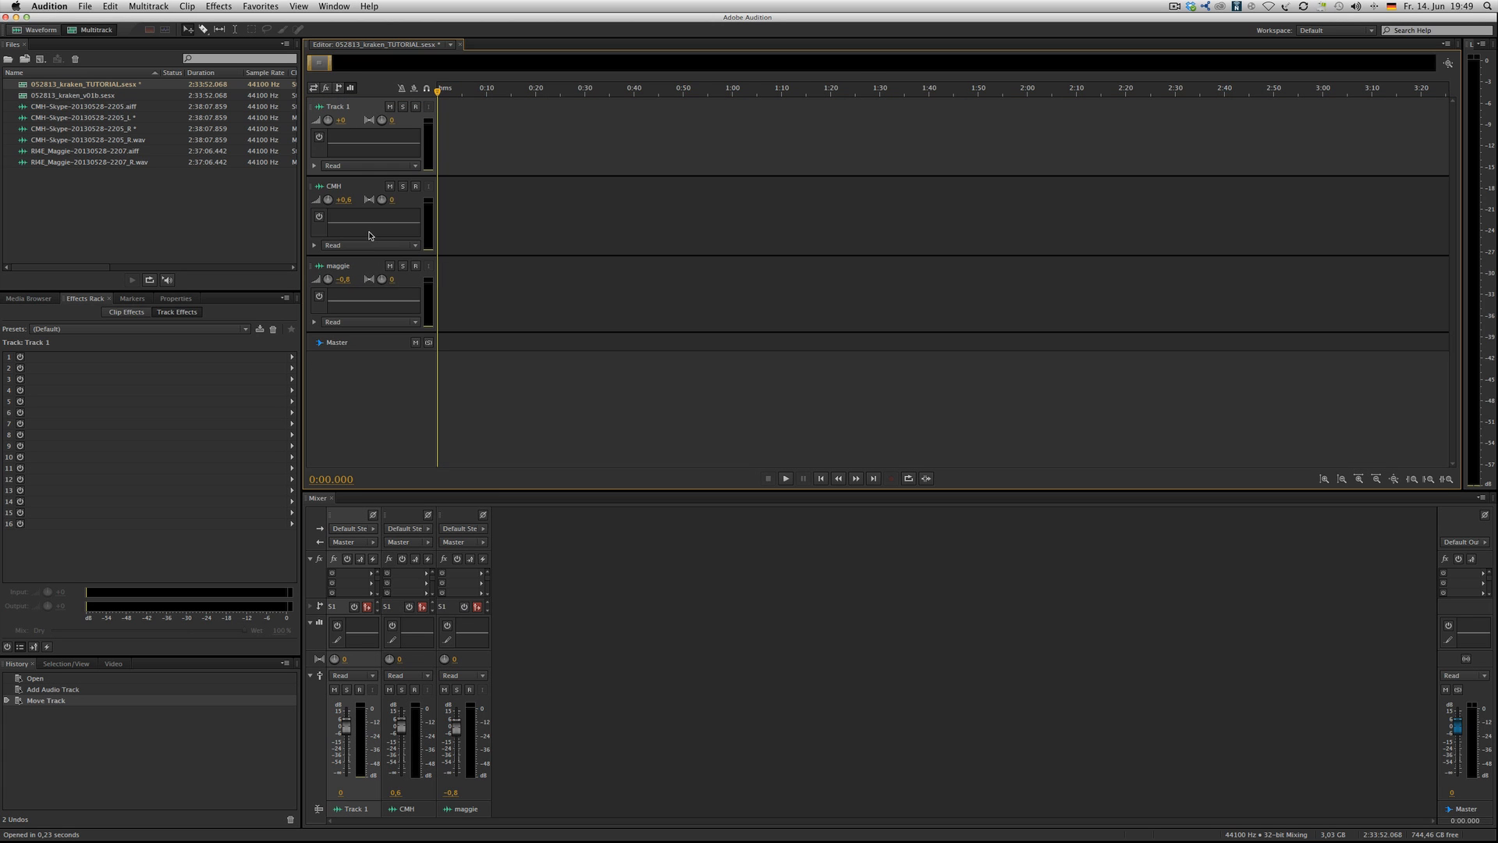
pyautogui.click(124, 118)
pyautogui.moveTo(121, 139); pyautogui.dragTo(437, 226)
pyautogui.moveTo(117, 163); pyautogui.dragTo(432, 320)
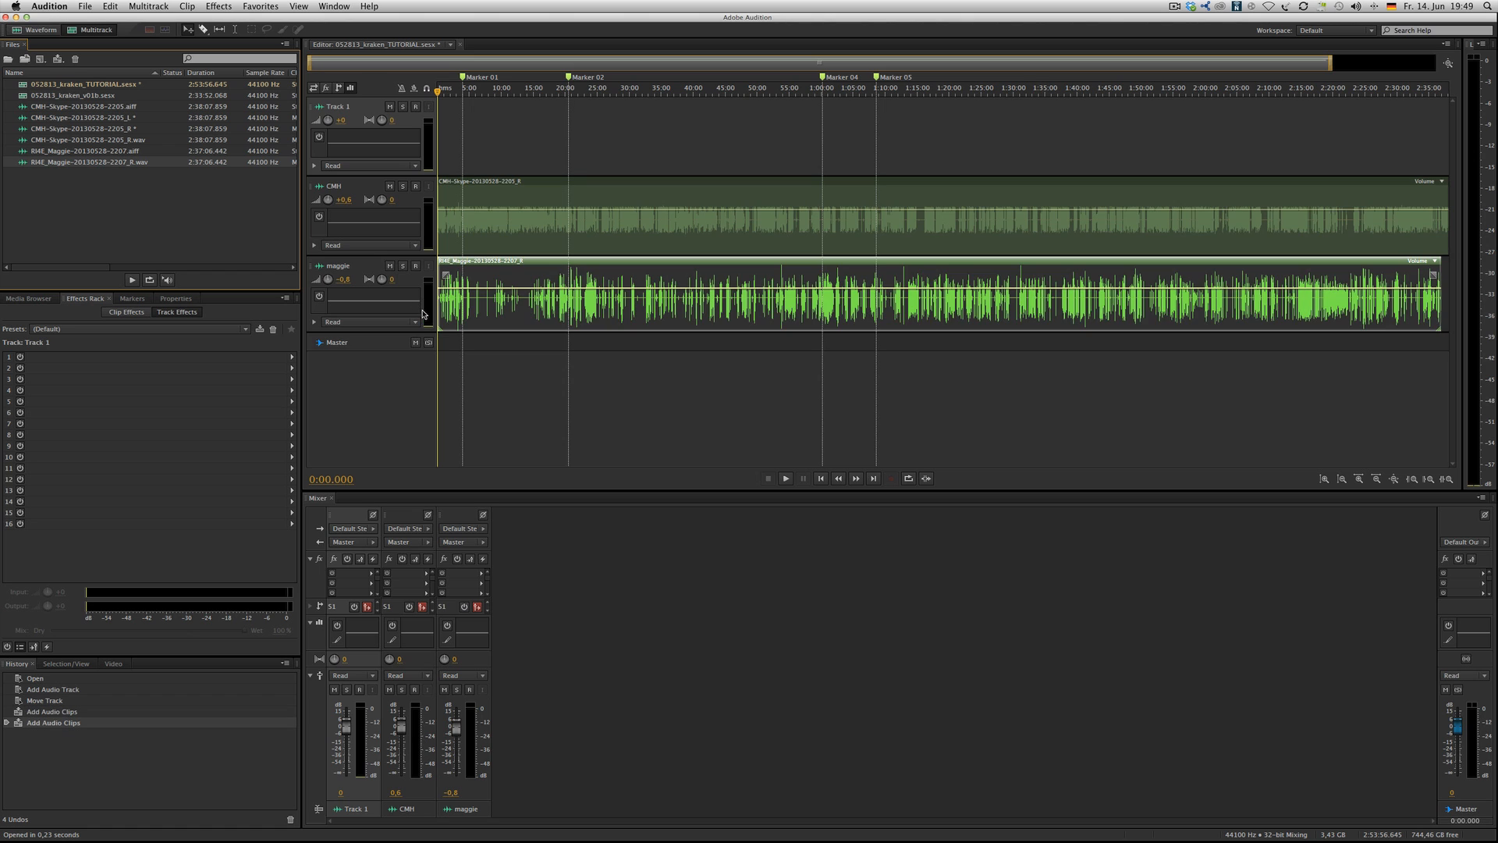
pyautogui.moveTo(109, 119); pyautogui.dragTo(434, 145)
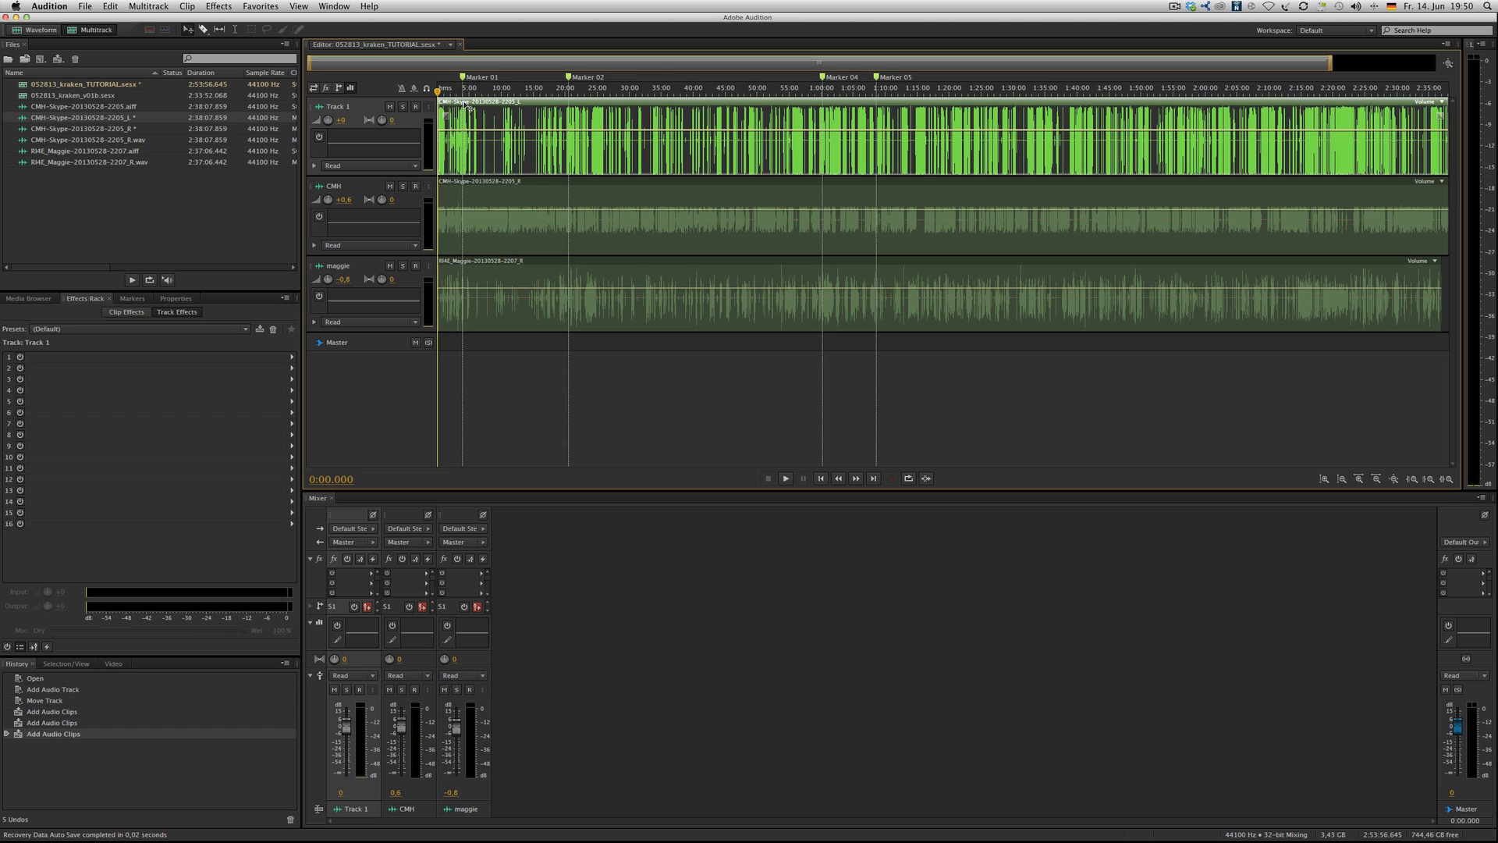
pyautogui.press('Delete')
pyautogui.click(127, 141)
pyautogui.click(124, 129)
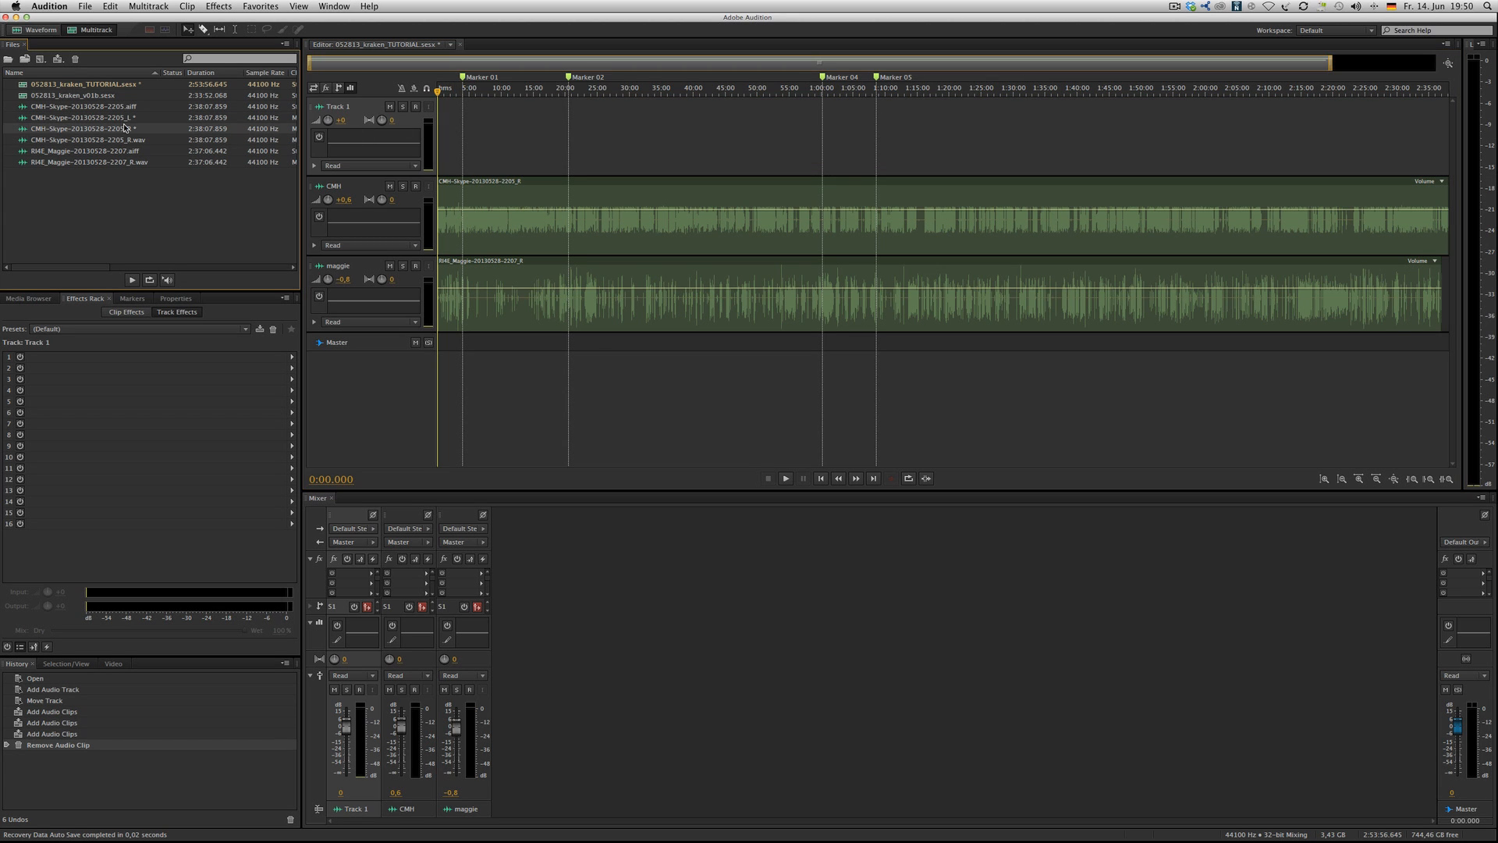
pyautogui.keyDown('shift'); pyautogui.click(123, 120); pyautogui.keyUp('shift')
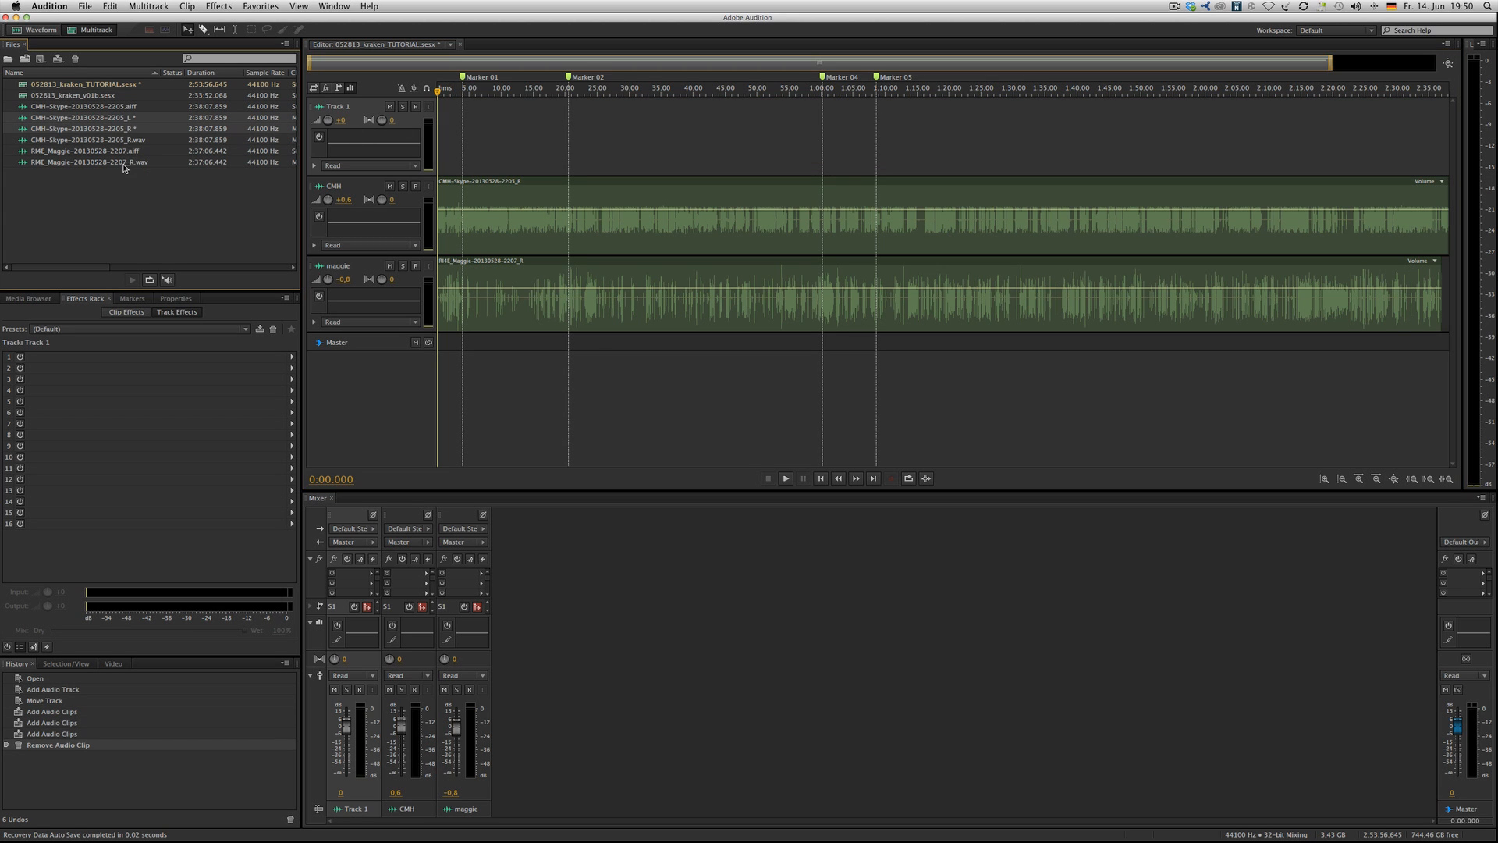
pyautogui.rightClick(125, 165)
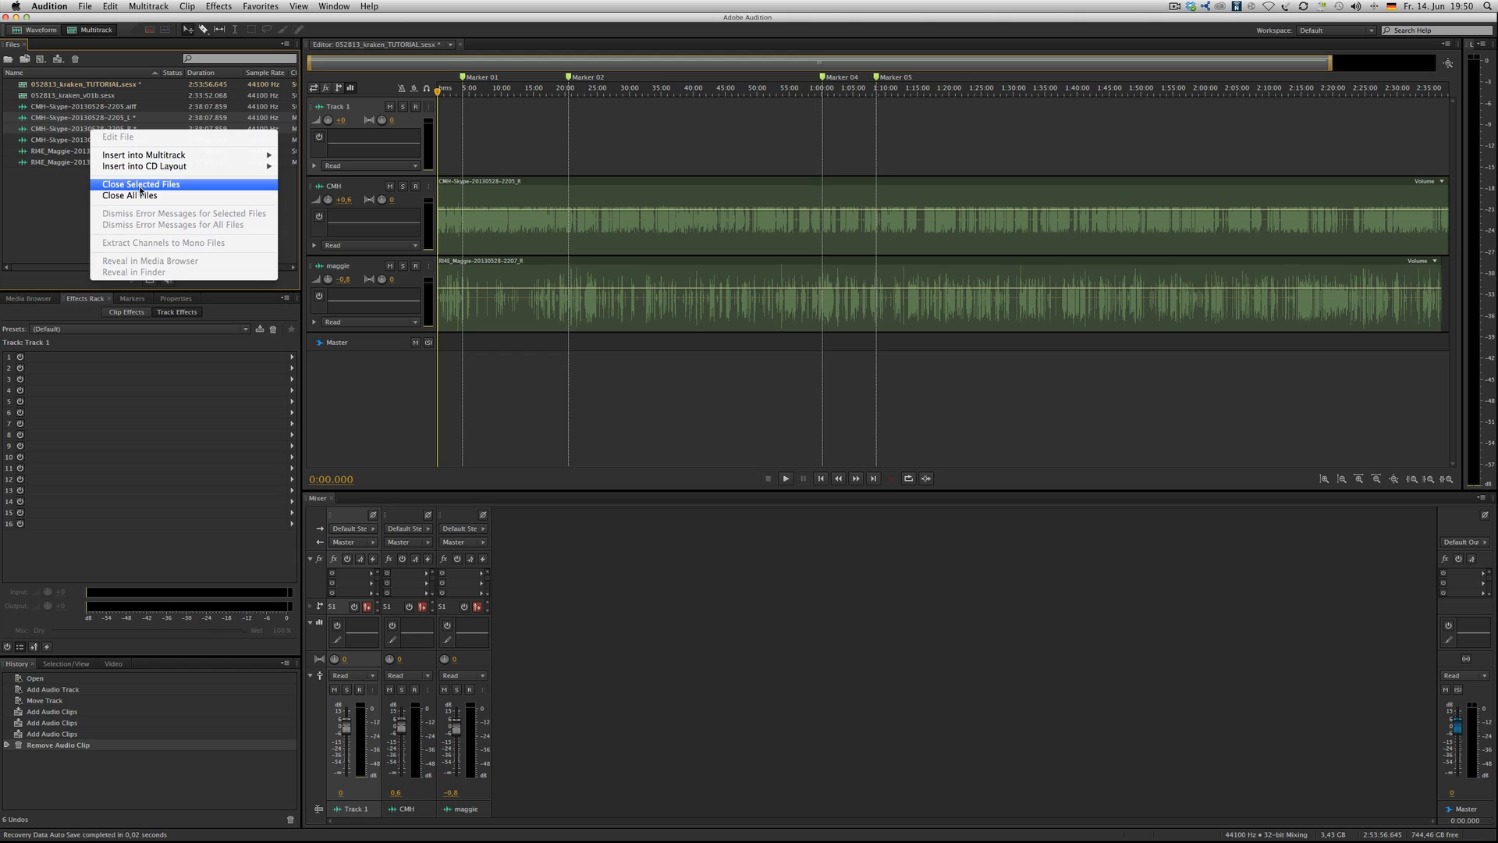
pyautogui.click(133, 191)
pyautogui.click(750, 447)
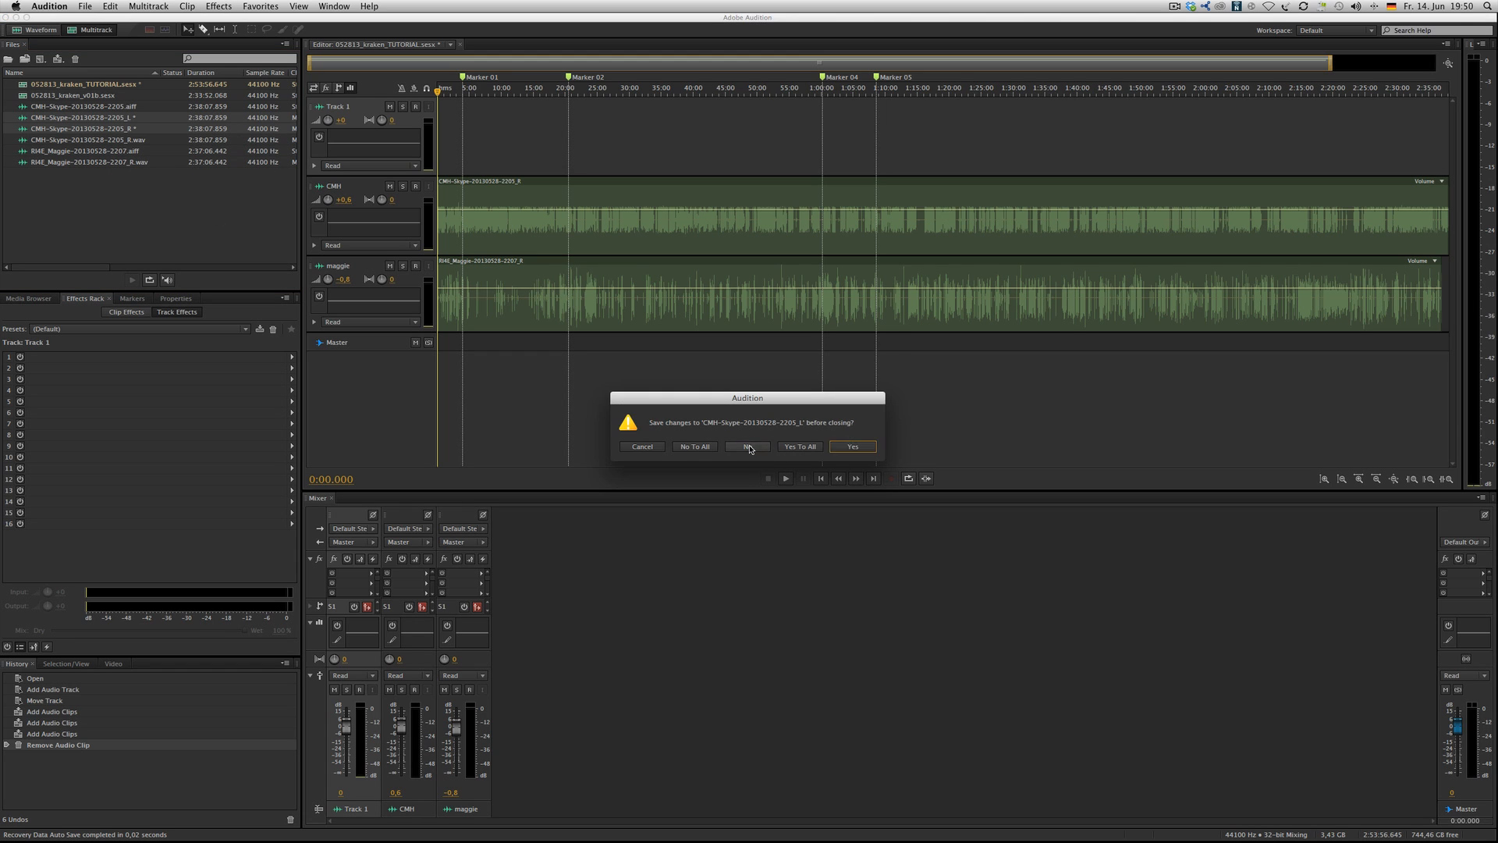
pyautogui.click(751, 447)
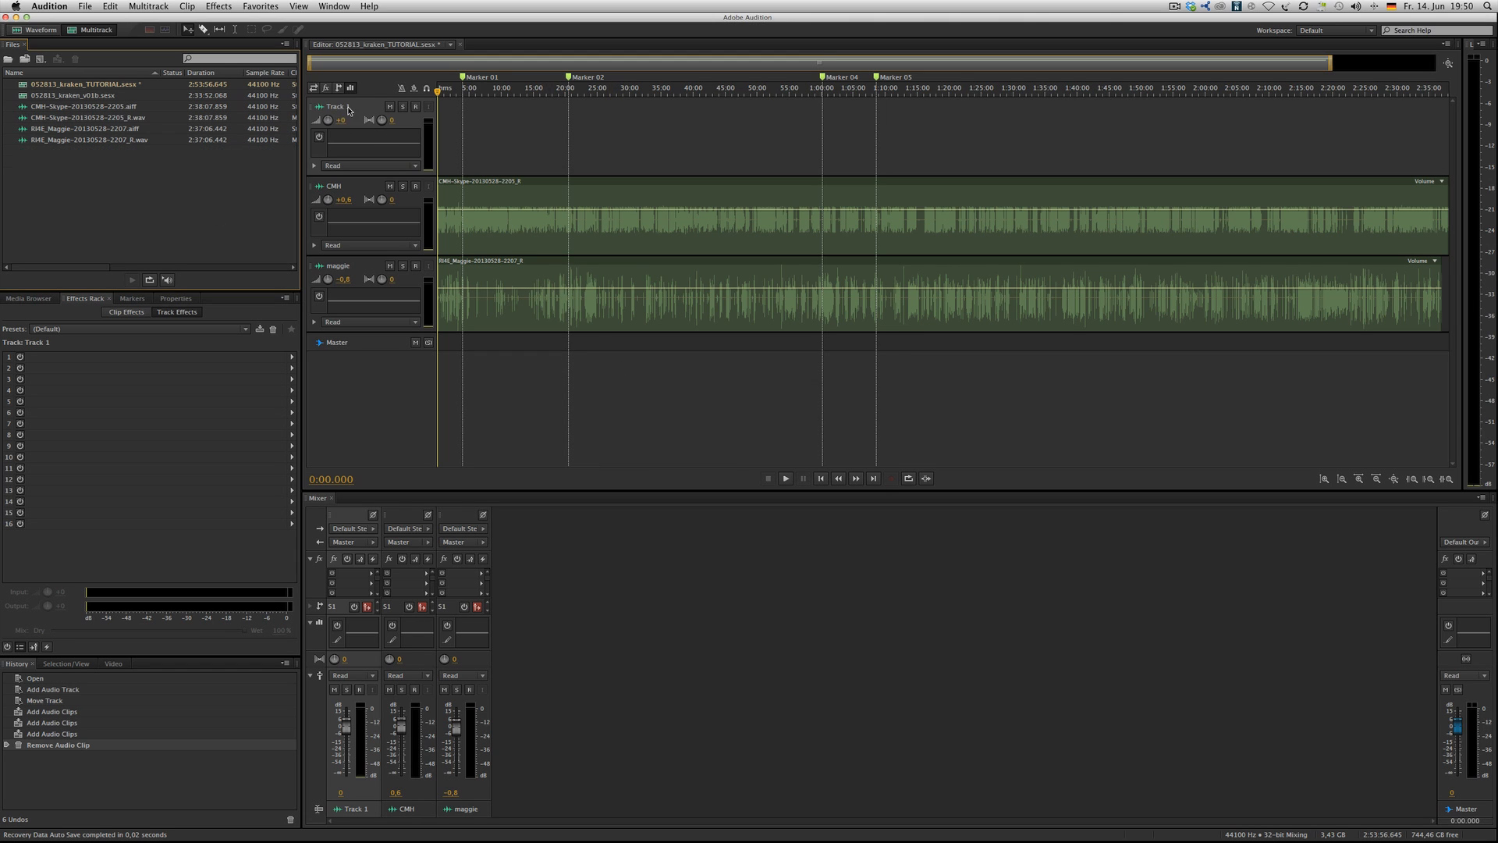
# Delete the empty Track 1 from the session.
pyautogui.click(148, 6)
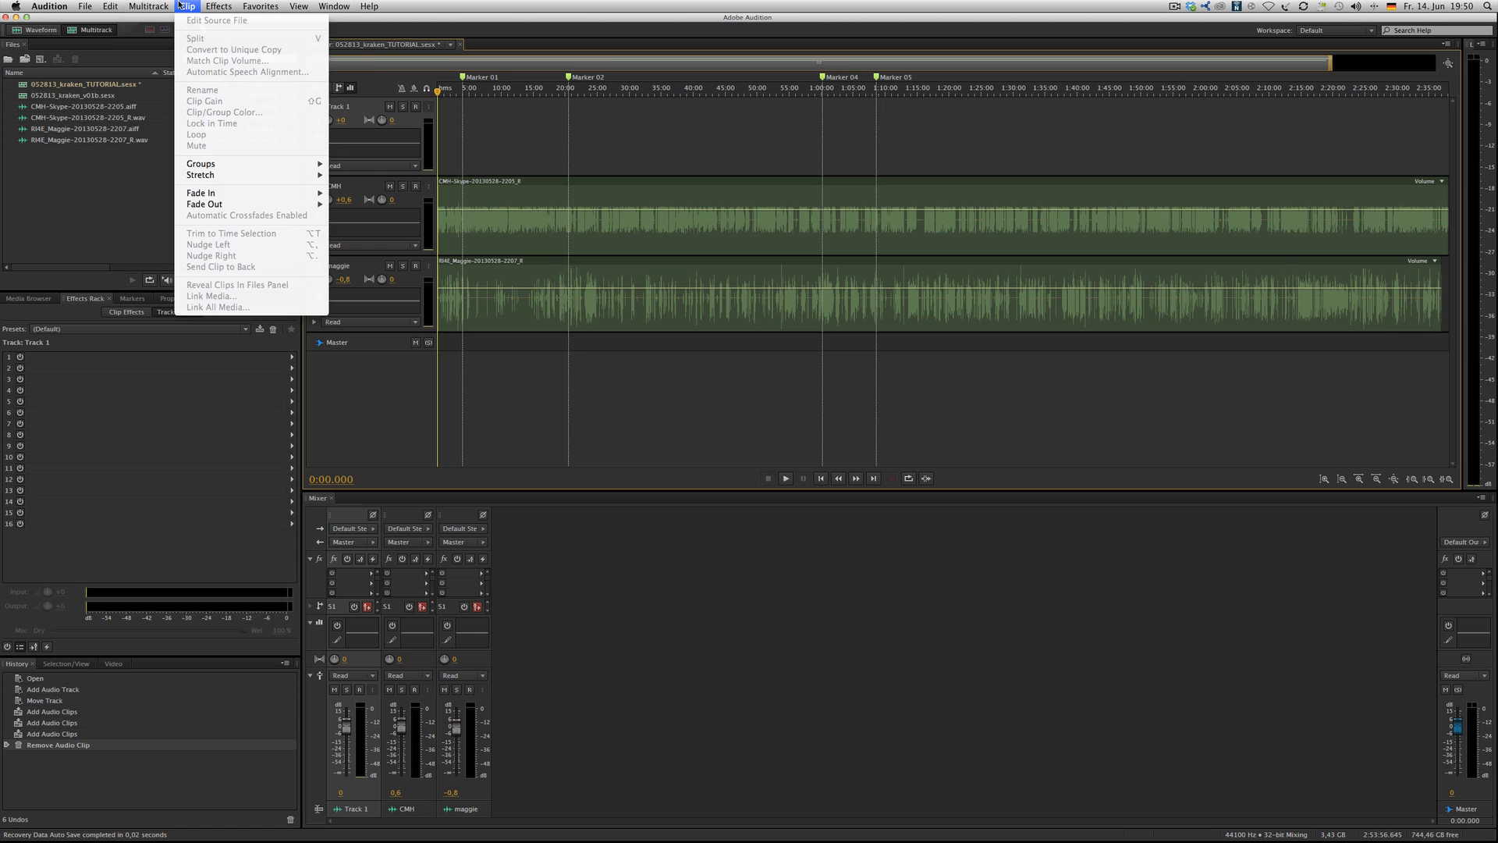
pyautogui.moveTo(263, 19)
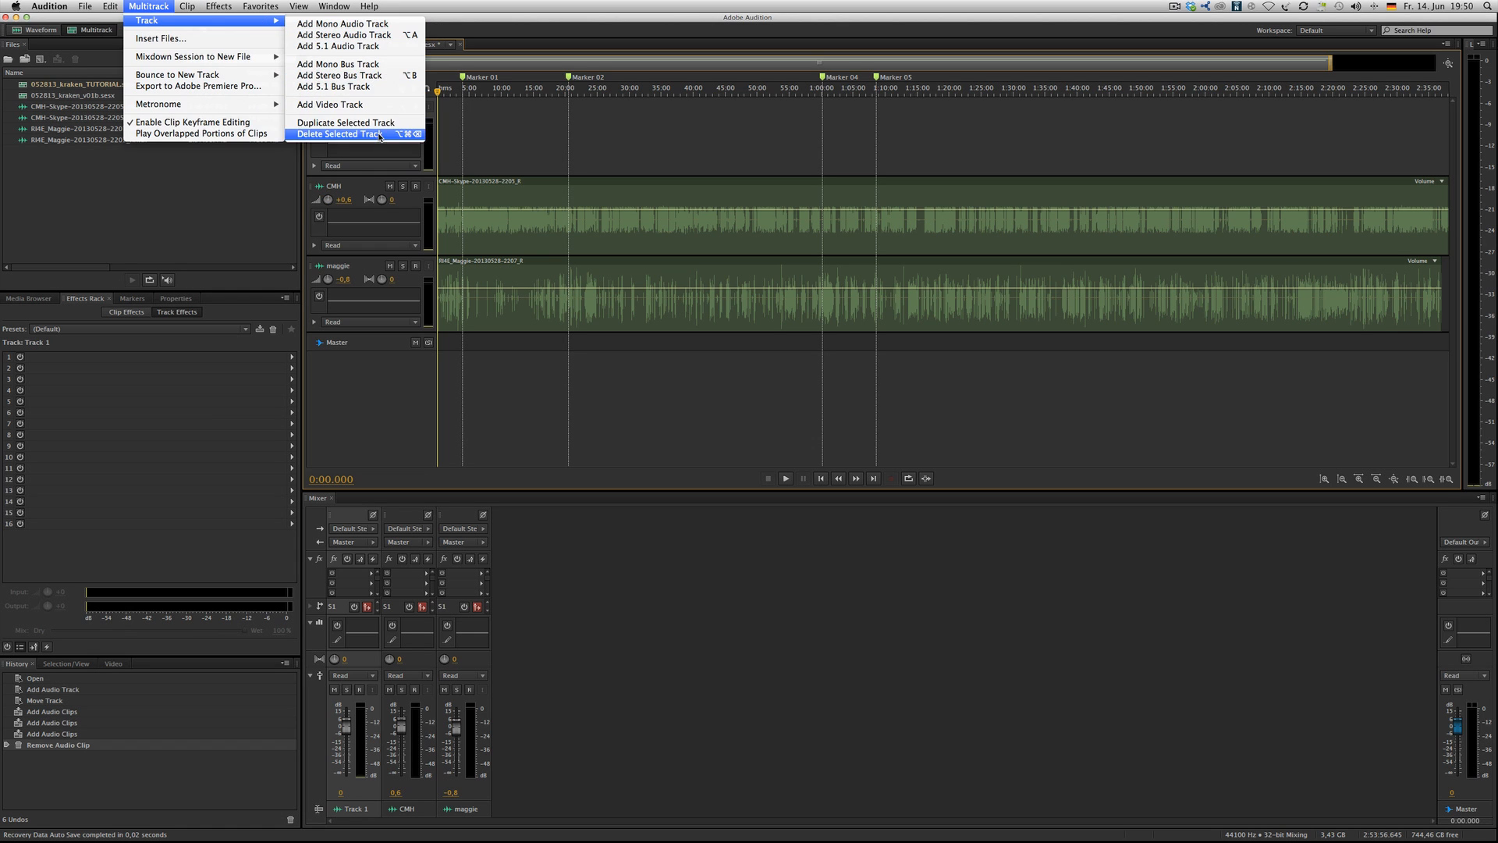
pyautogui.click(339, 134)
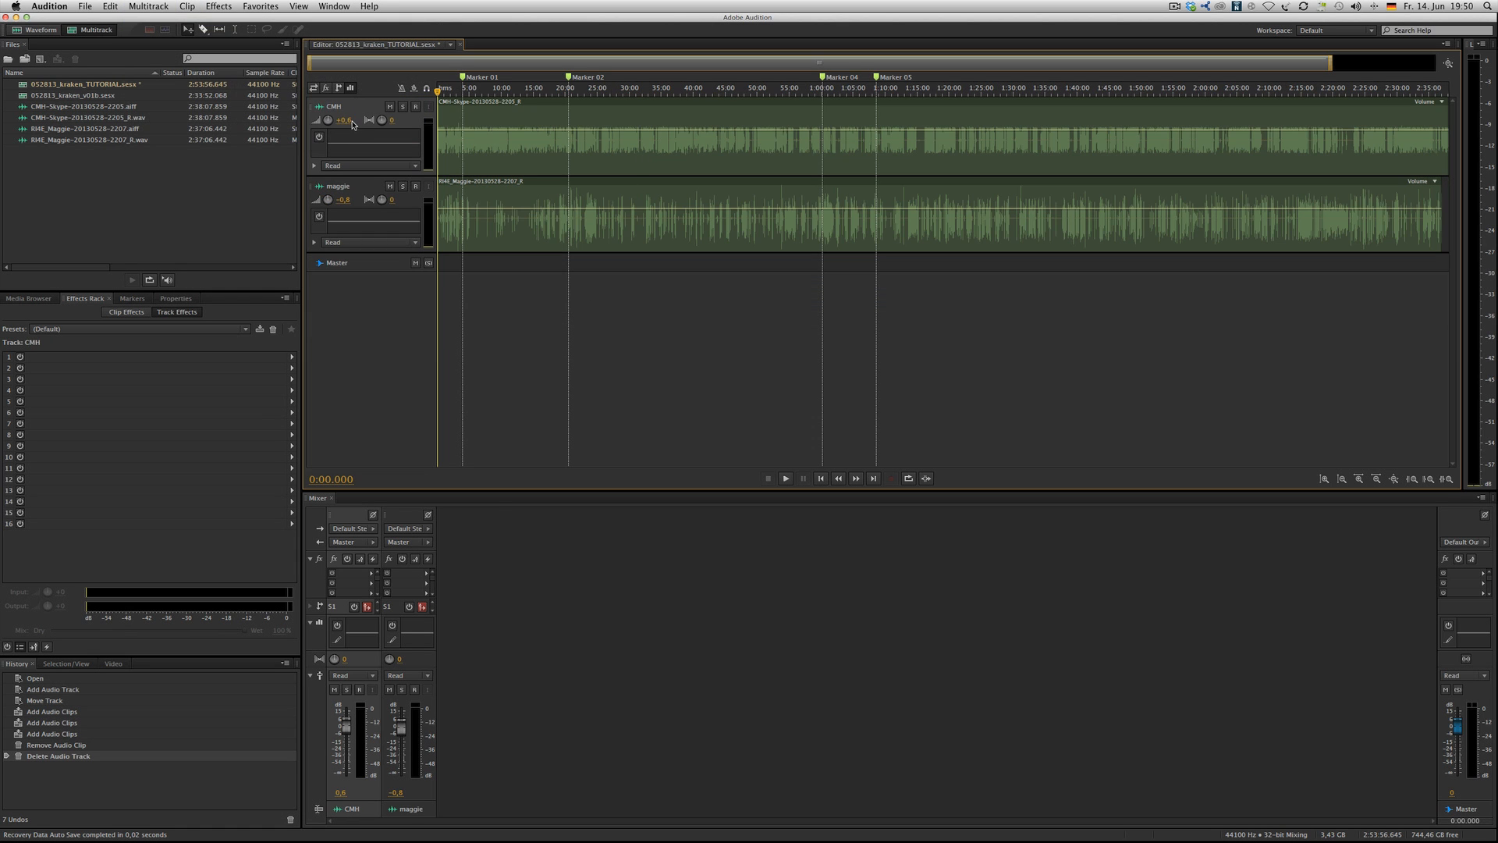
pyautogui.scroll(2, 354, 122)
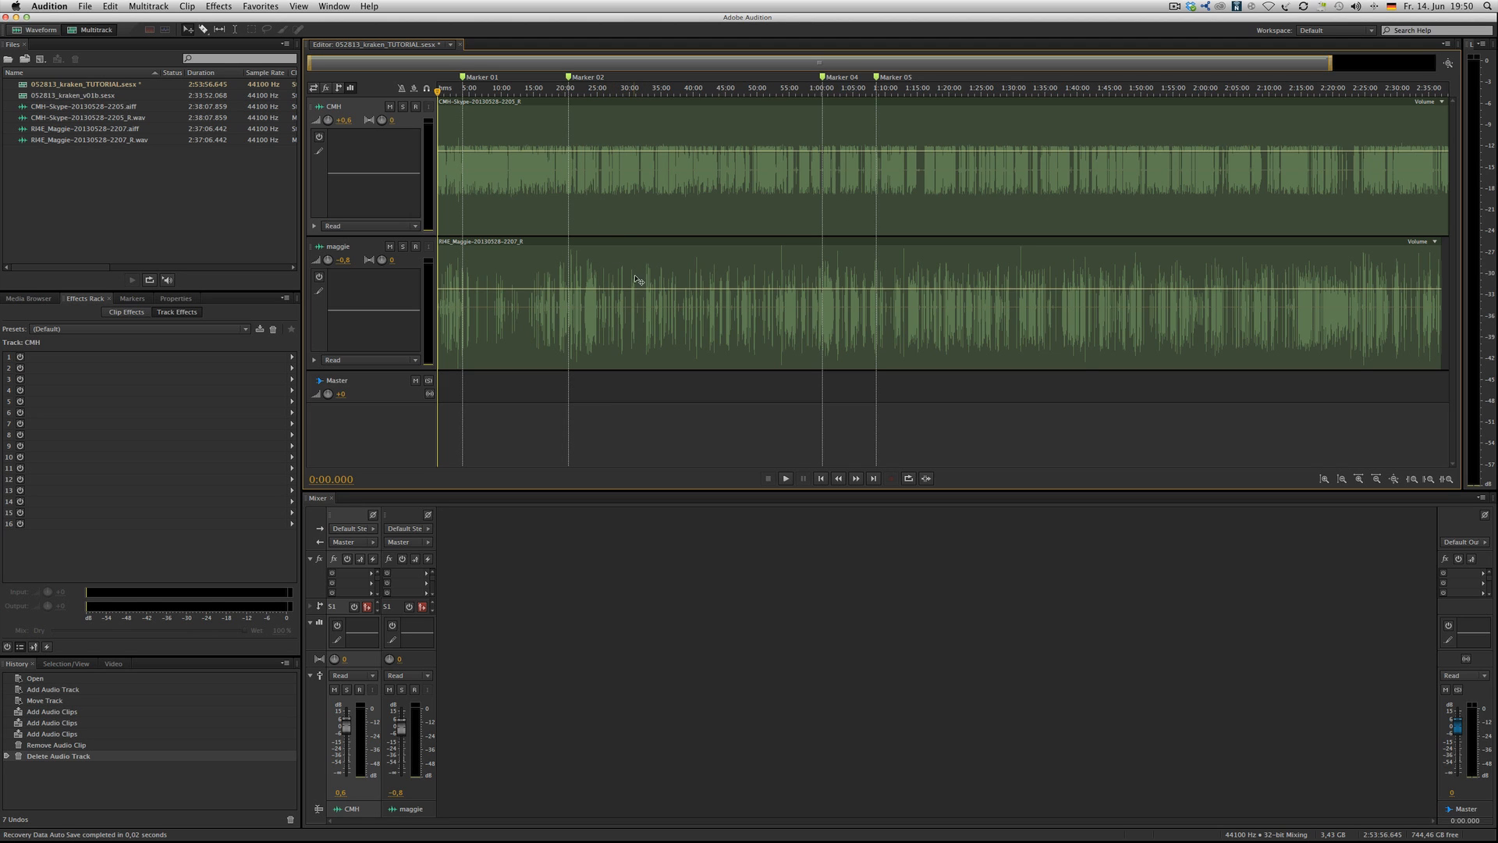
pyautogui.doubleClick(601, 104)
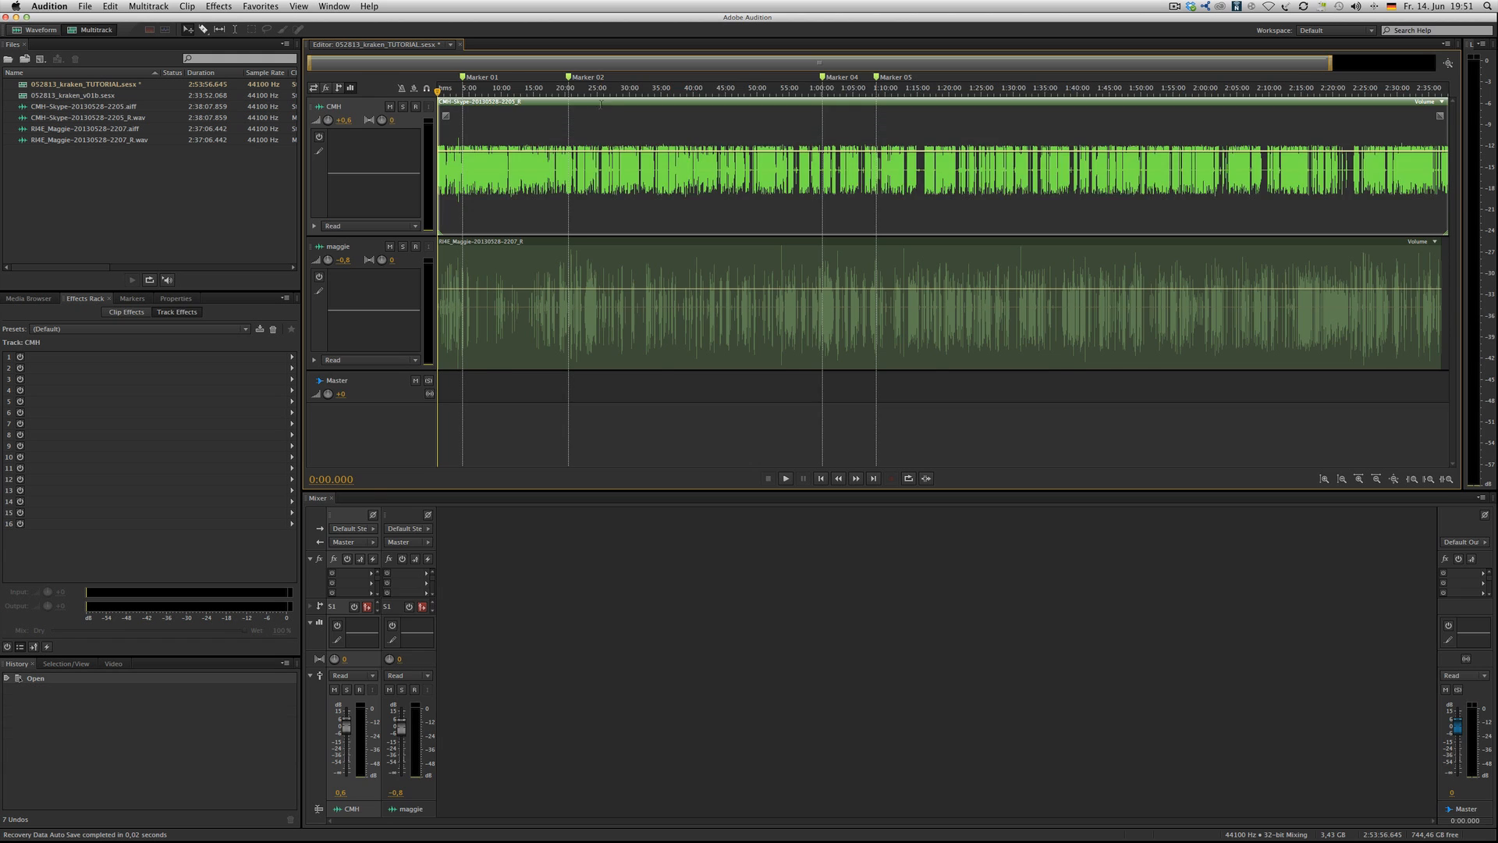
pyautogui.press('super+a')
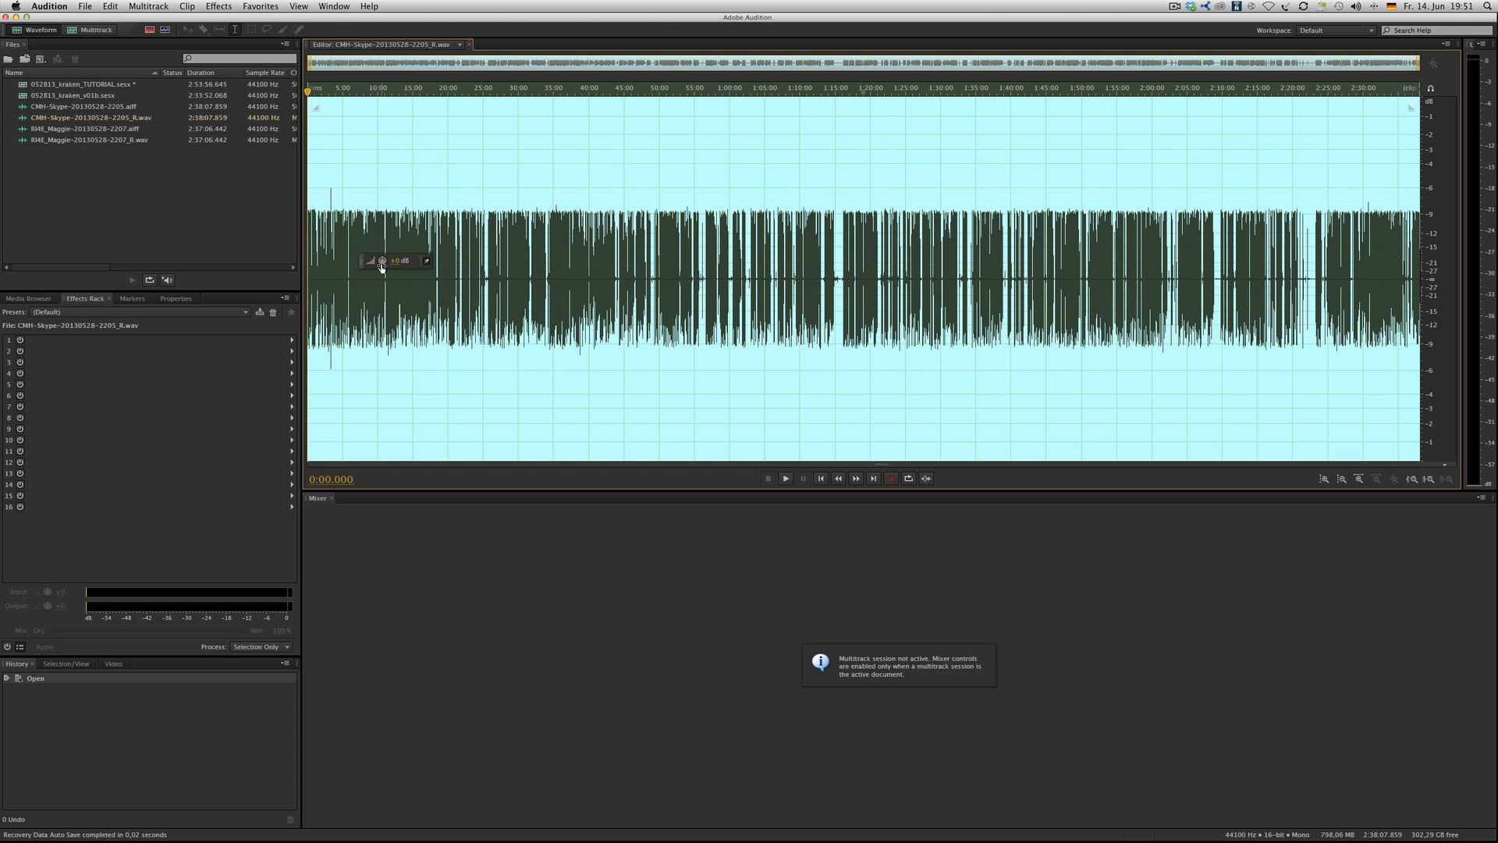
pyautogui.moveTo(382, 264); pyautogui.dragTo(383, 260)
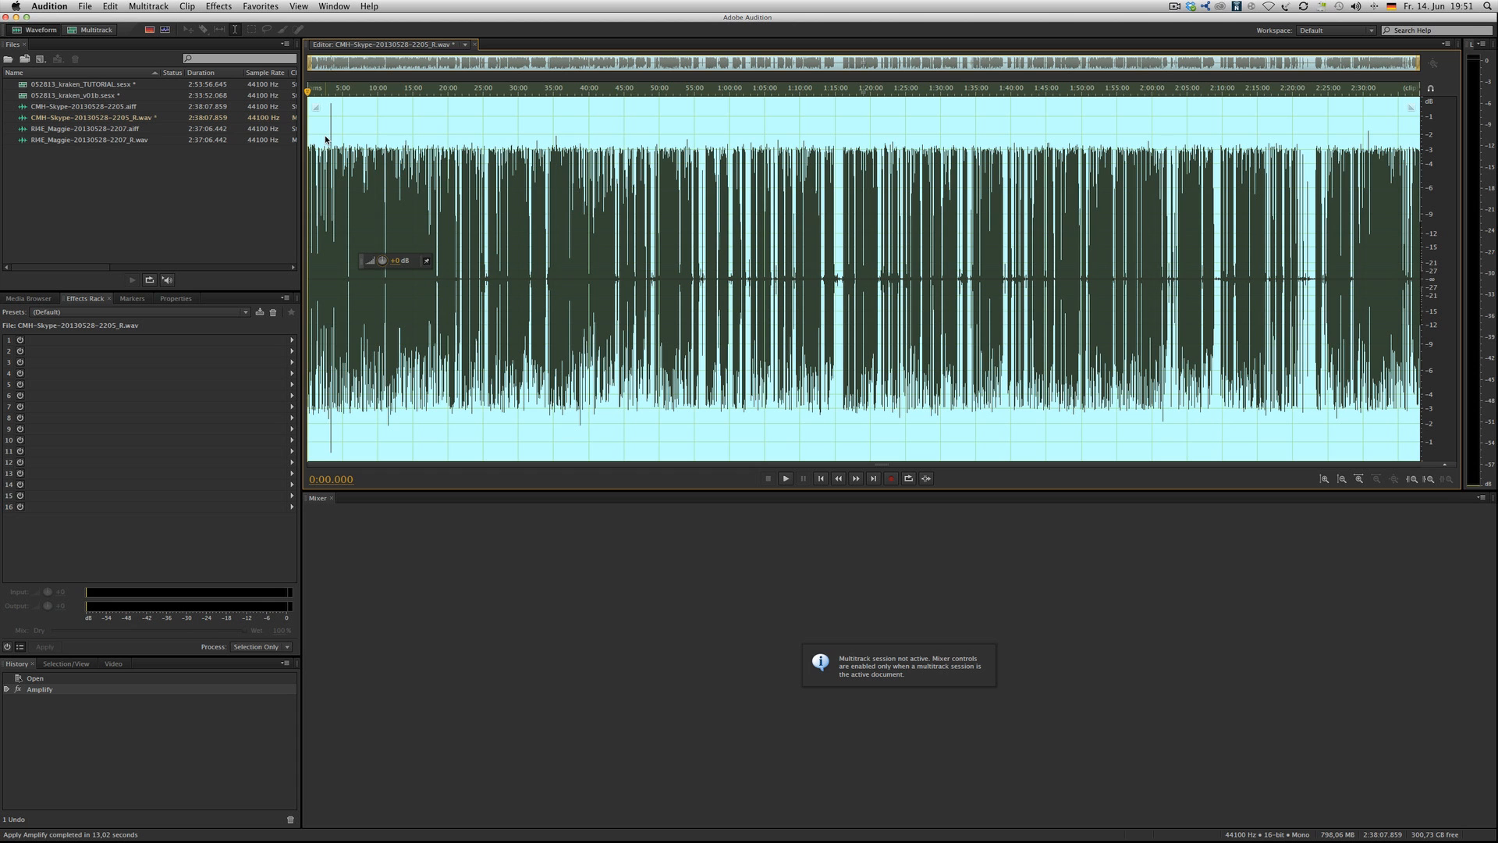
pyautogui.press('super+z')
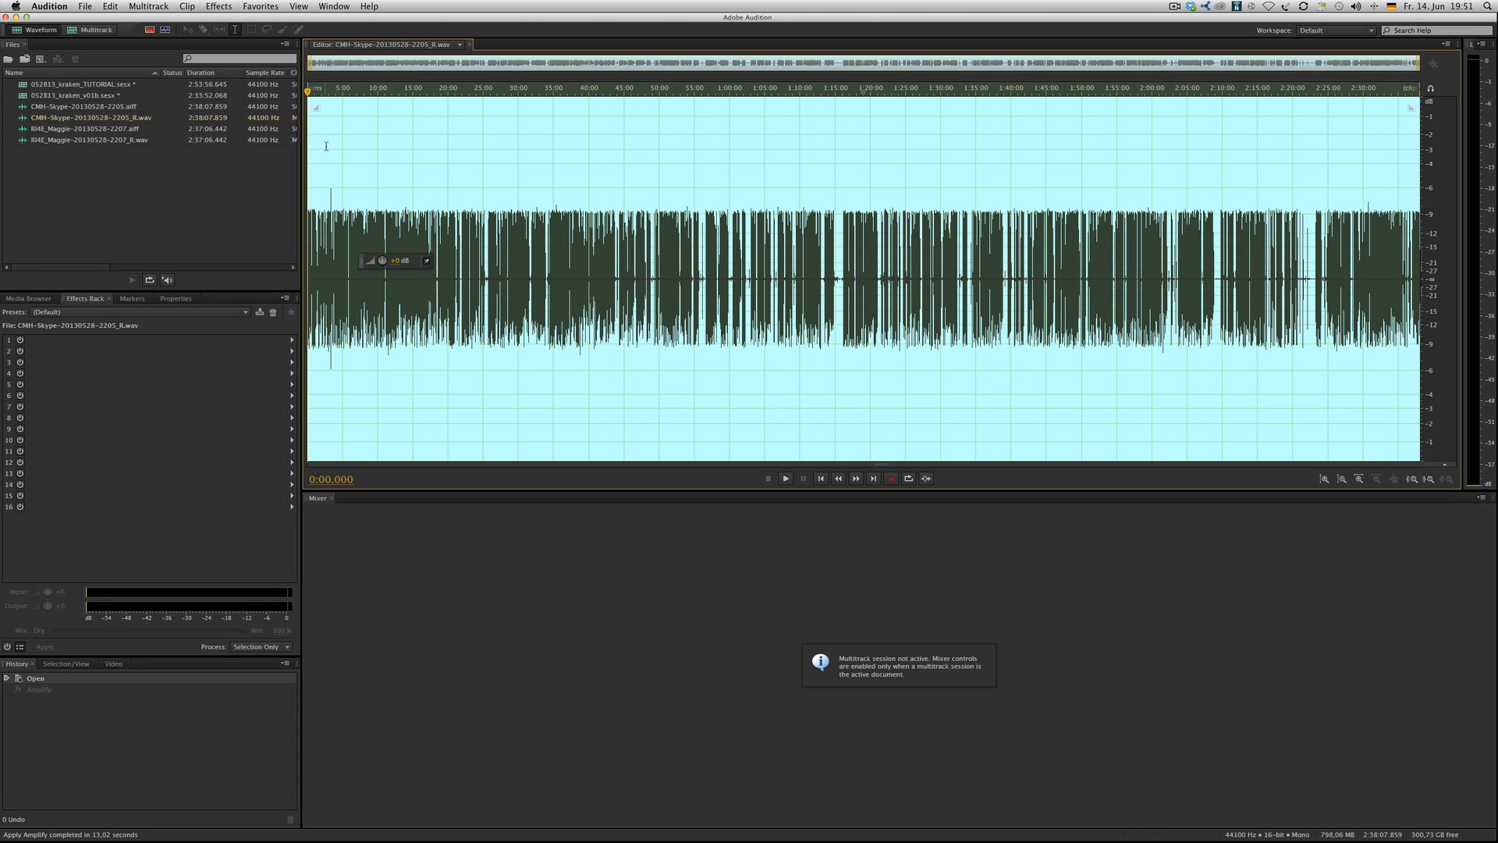
pyautogui.click(289, 5)
pyautogui.moveTo(256, 5)
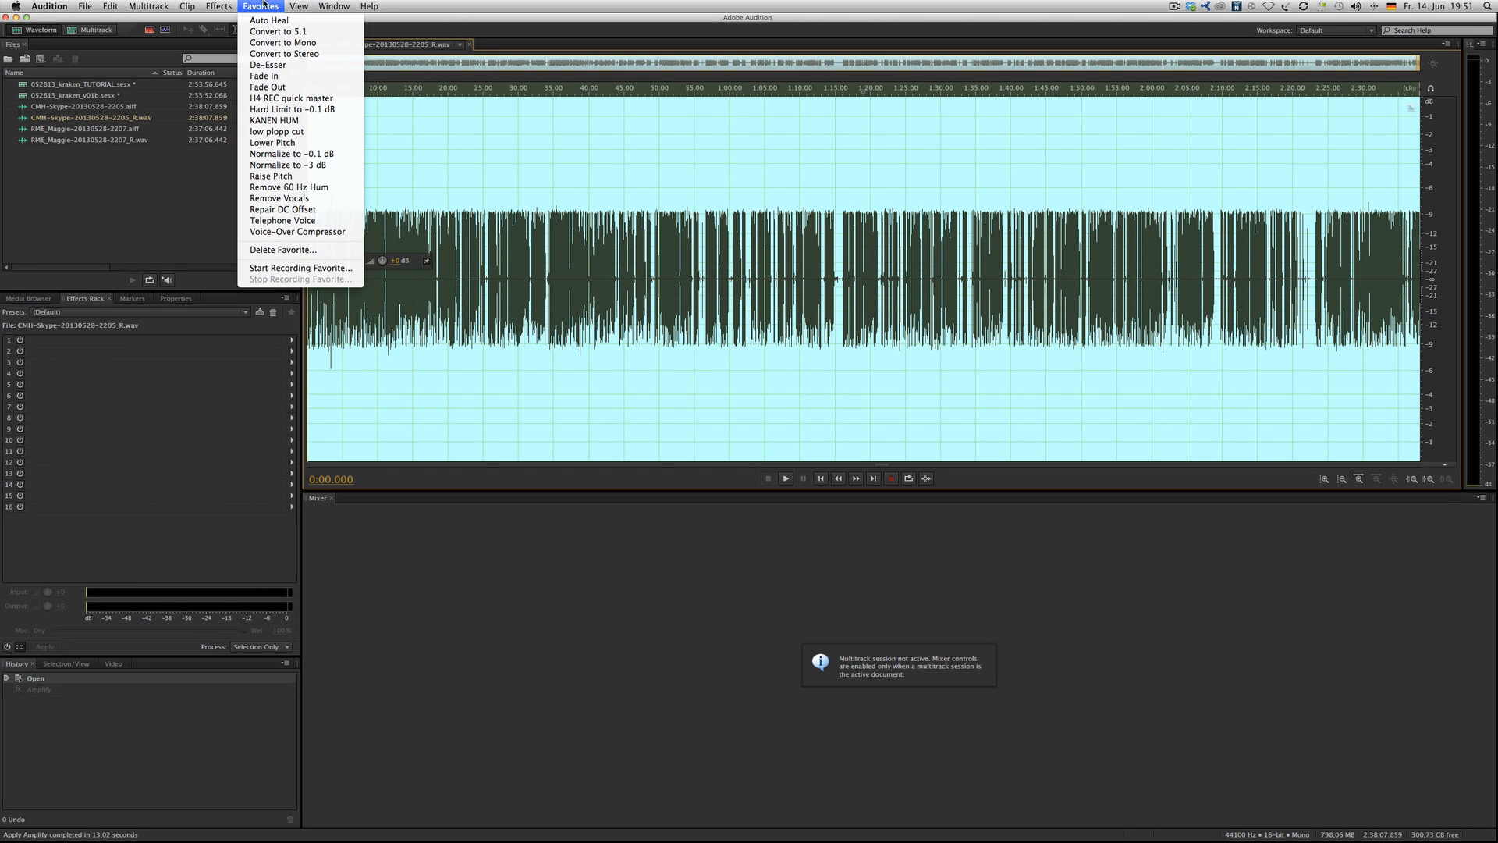
pyautogui.moveTo(329, 5)
pyautogui.click(585, 137)
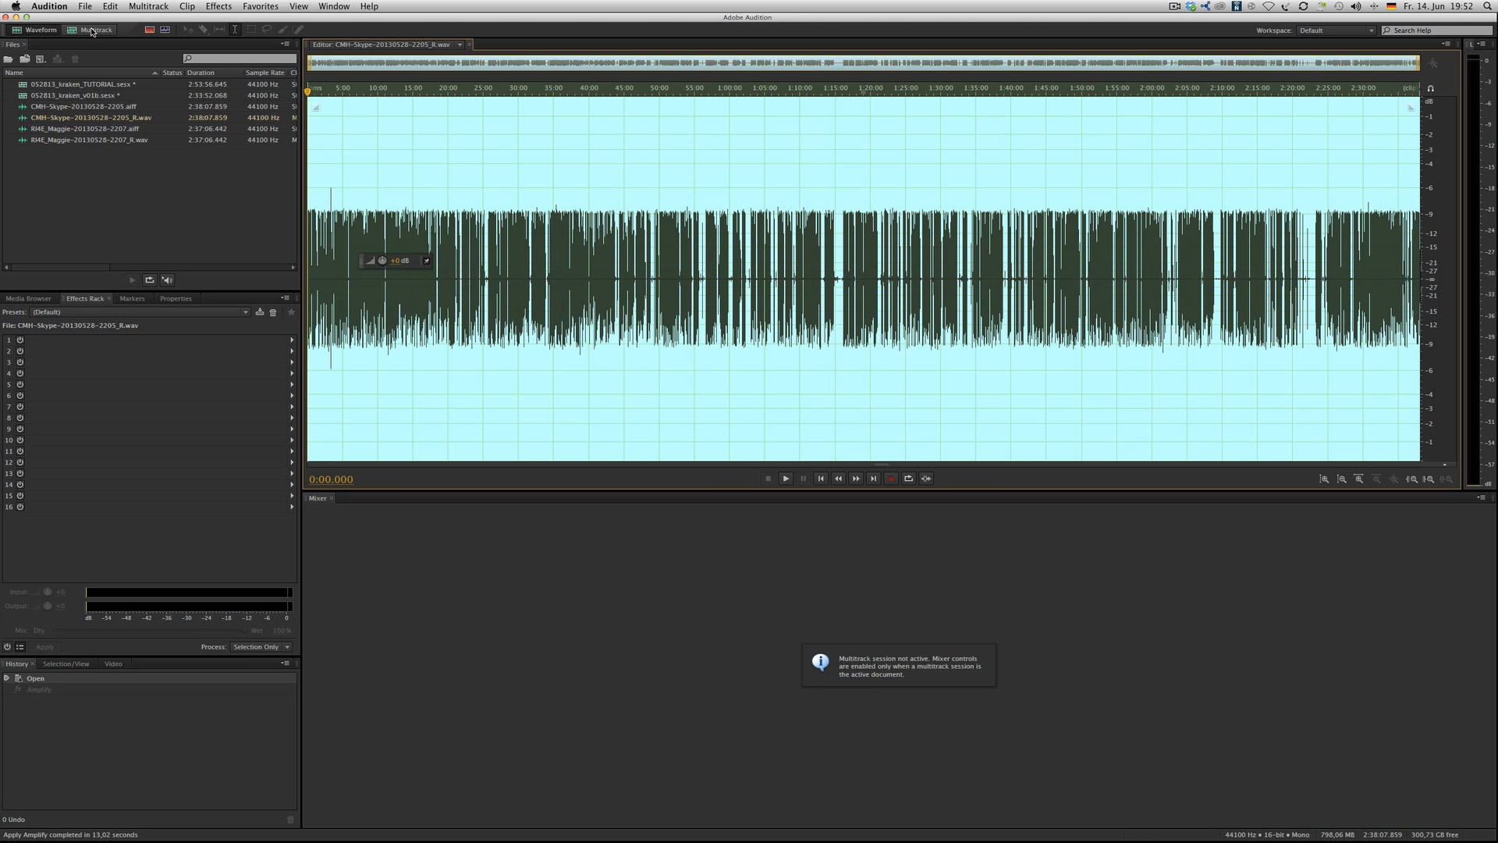
# Return to the 052813_kraken_TUTORIAL.sesx multitrack session.
pyautogui.doubleClick(112, 85)
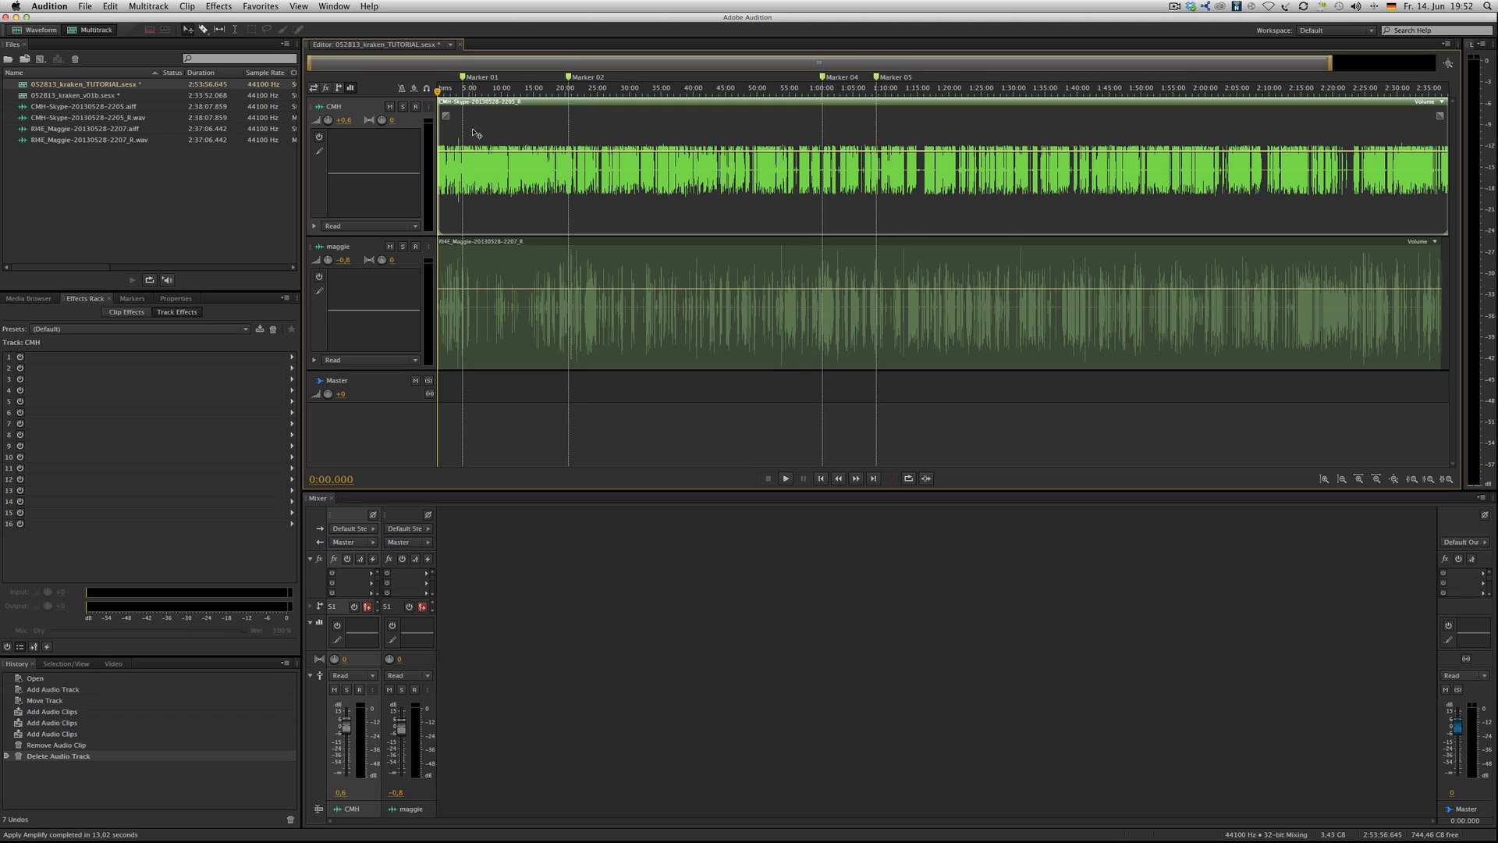